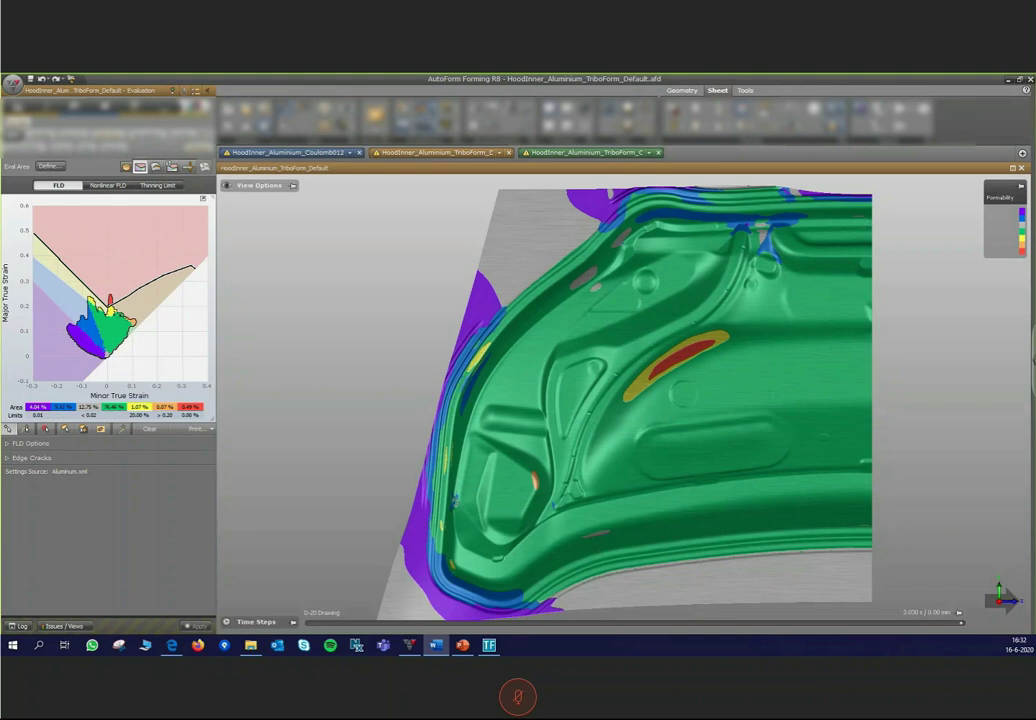
Step: Switch to TriboForm Analyzer and define the sheet with group Aluminium (Default) and type AA6xxx series
click(489, 645)
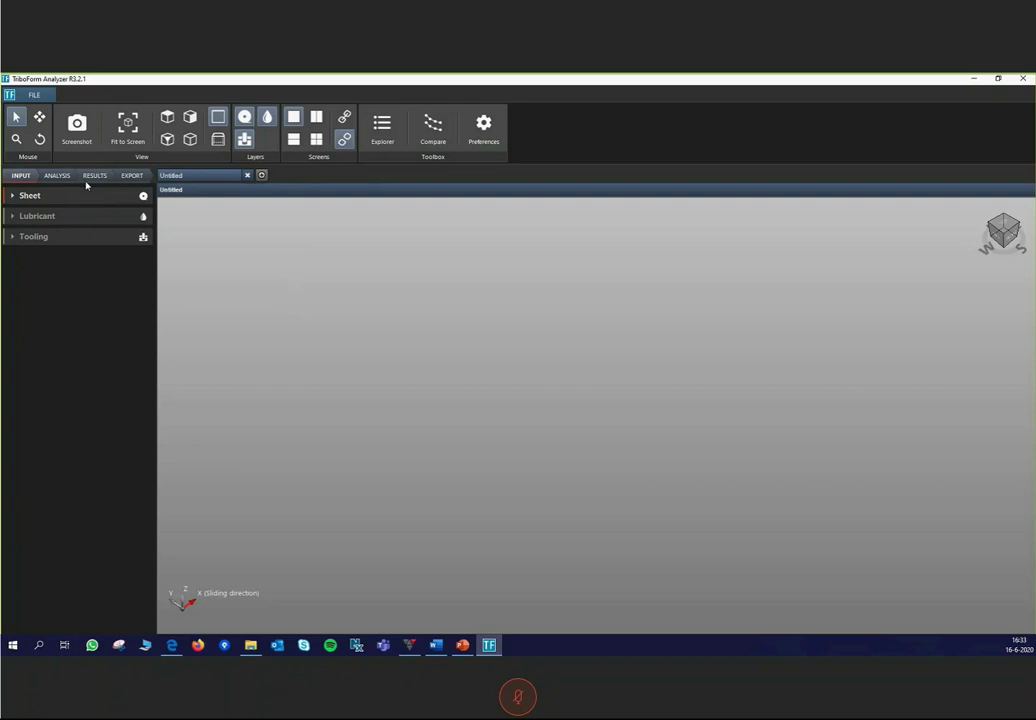
click(29, 199)
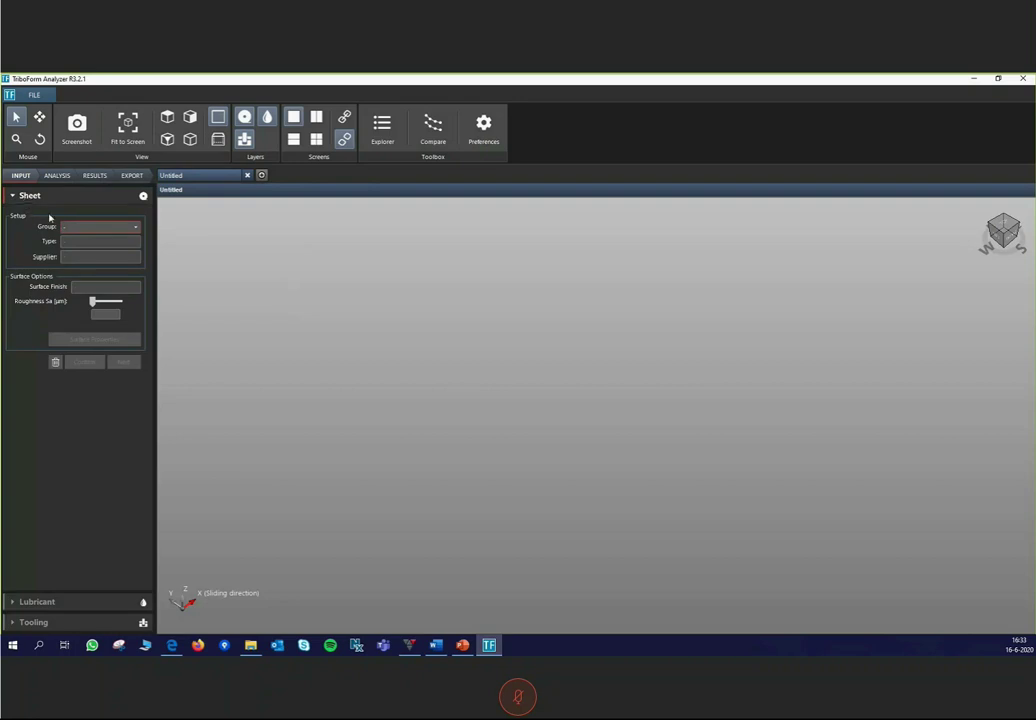
click(137, 230)
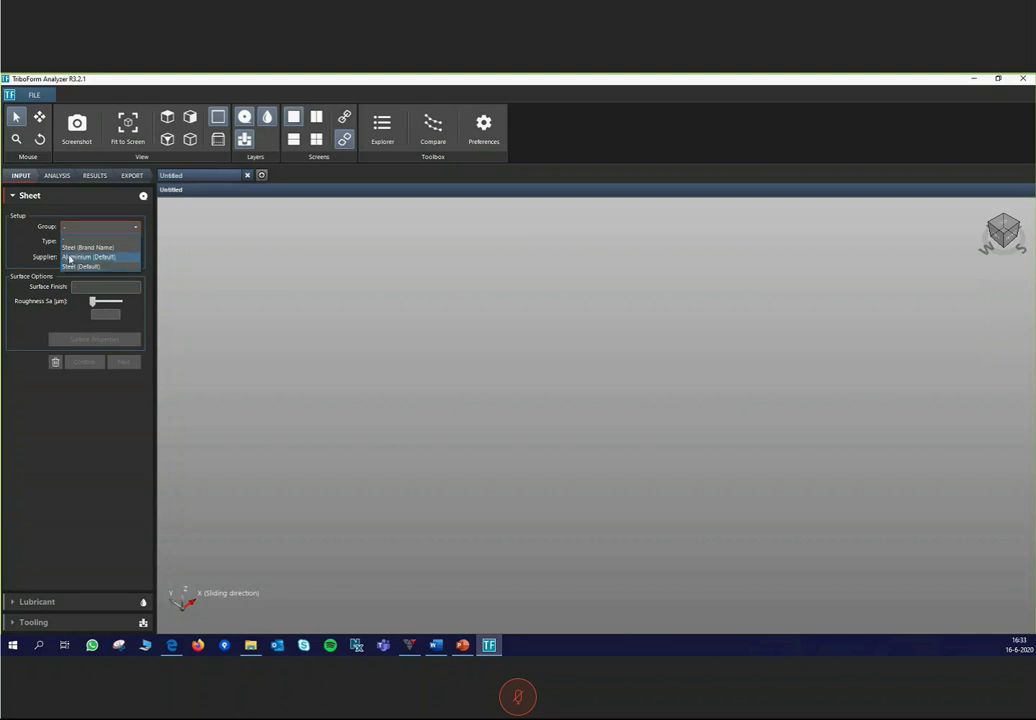
click(100, 257)
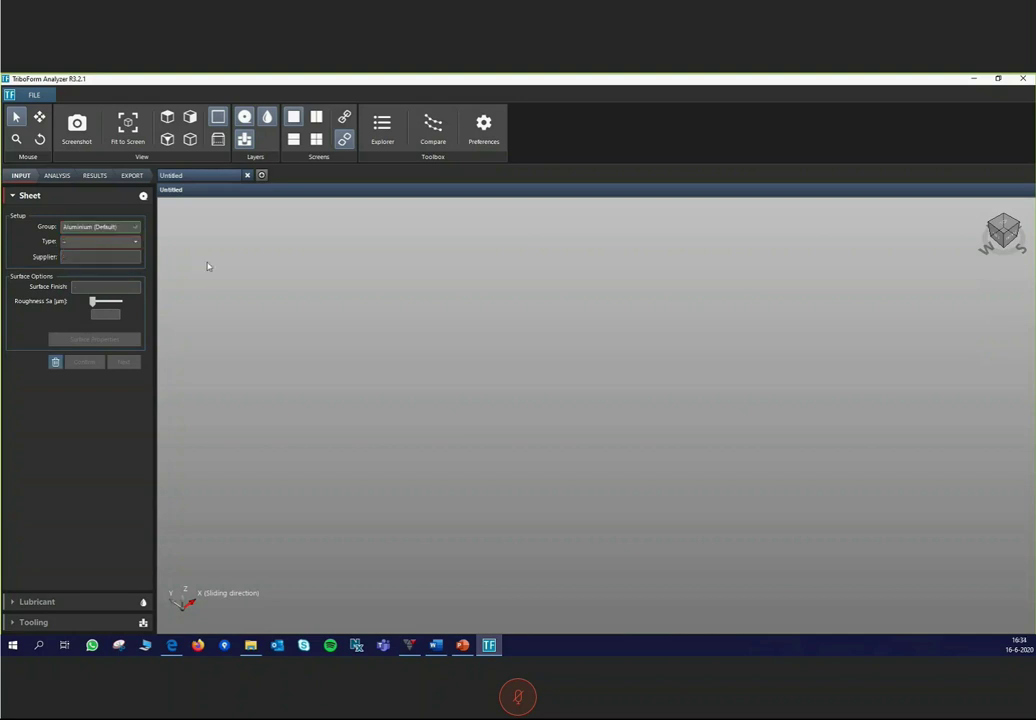
click(135, 242)
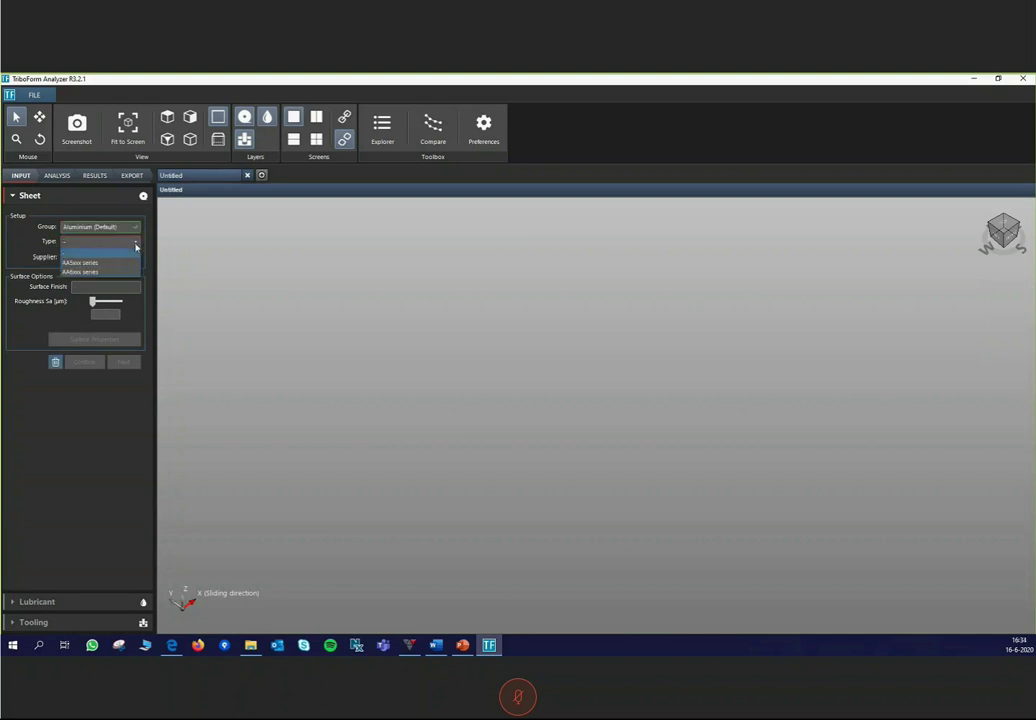
click(76, 272)
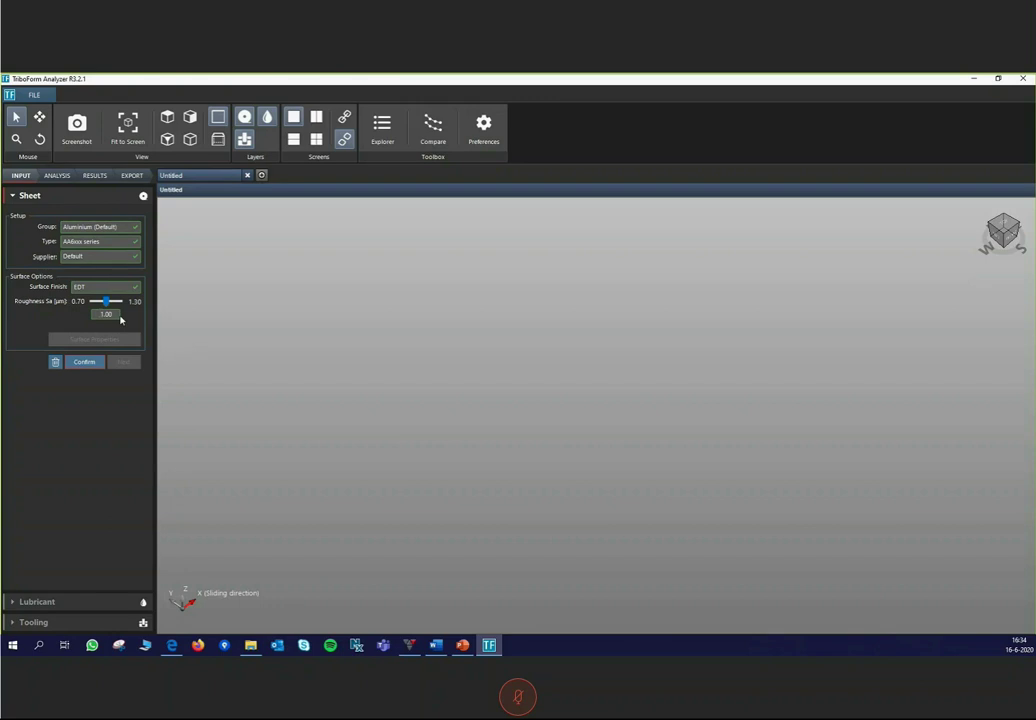
click(83, 362)
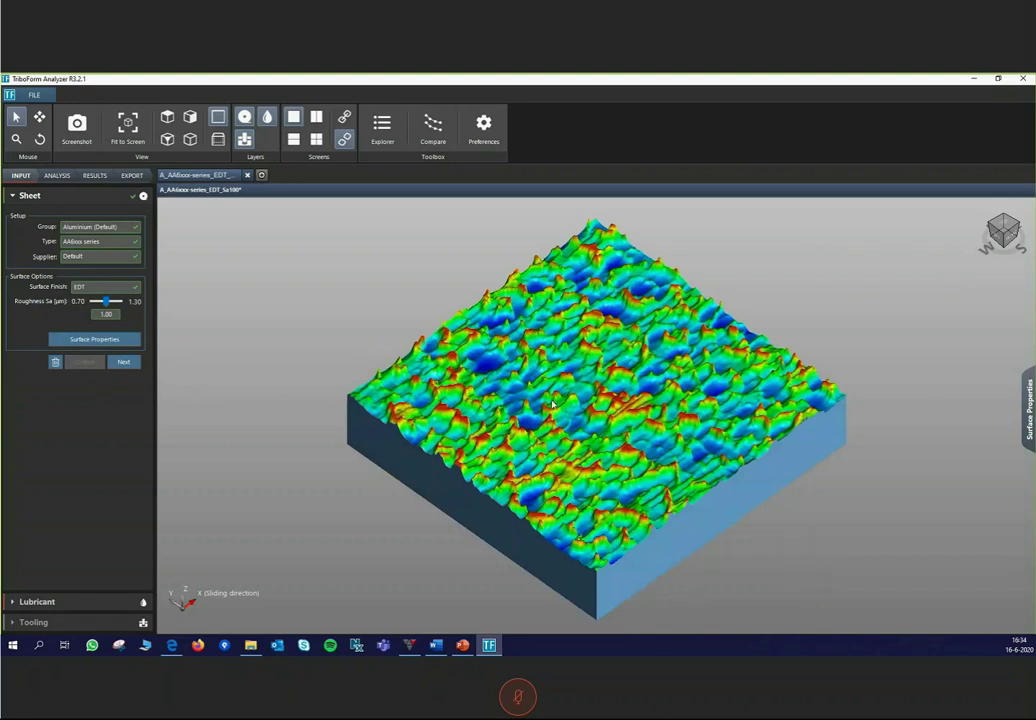
mouse_move(539, 406)
mouse_down()
mouse_move(500, 425)
mouse_move(555, 393)
mouse_move(552, 406)
mouse_up()
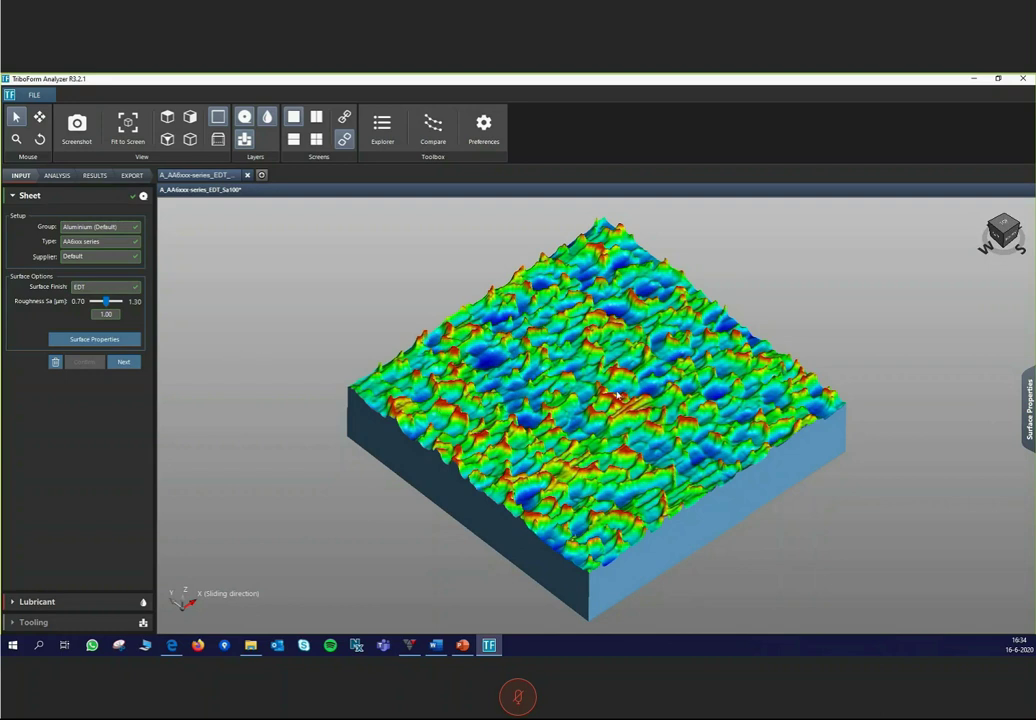
Step: Define a Hotmelt lubricant with an amount of 2.00 g/m² and inspect the lubricated sheet surface up close
click(132, 366)
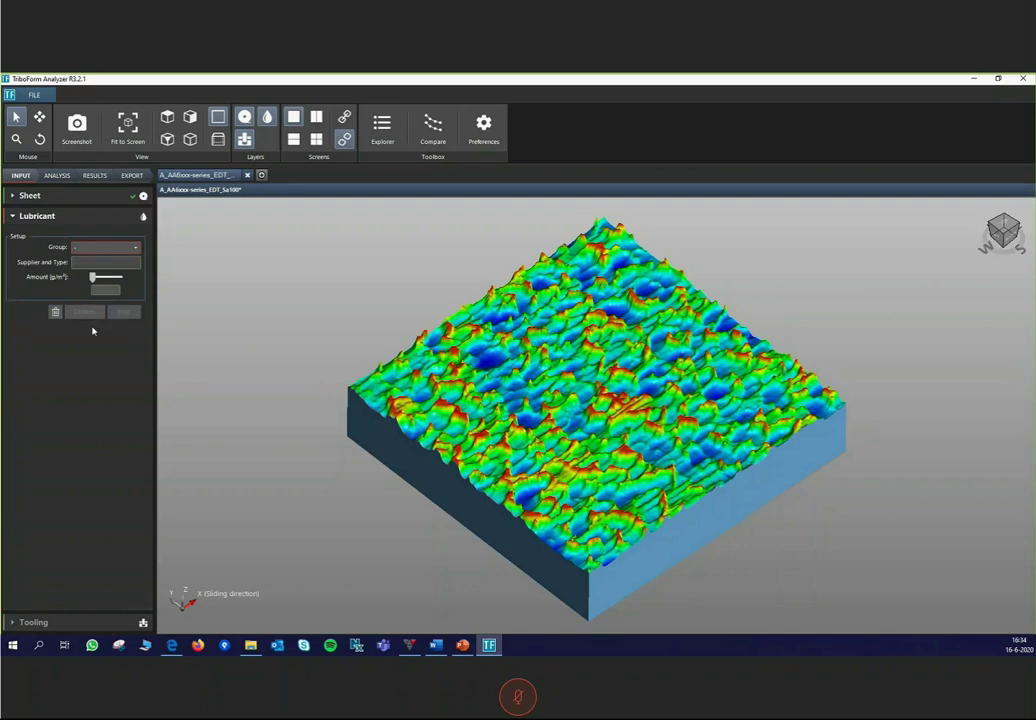
click(108, 247)
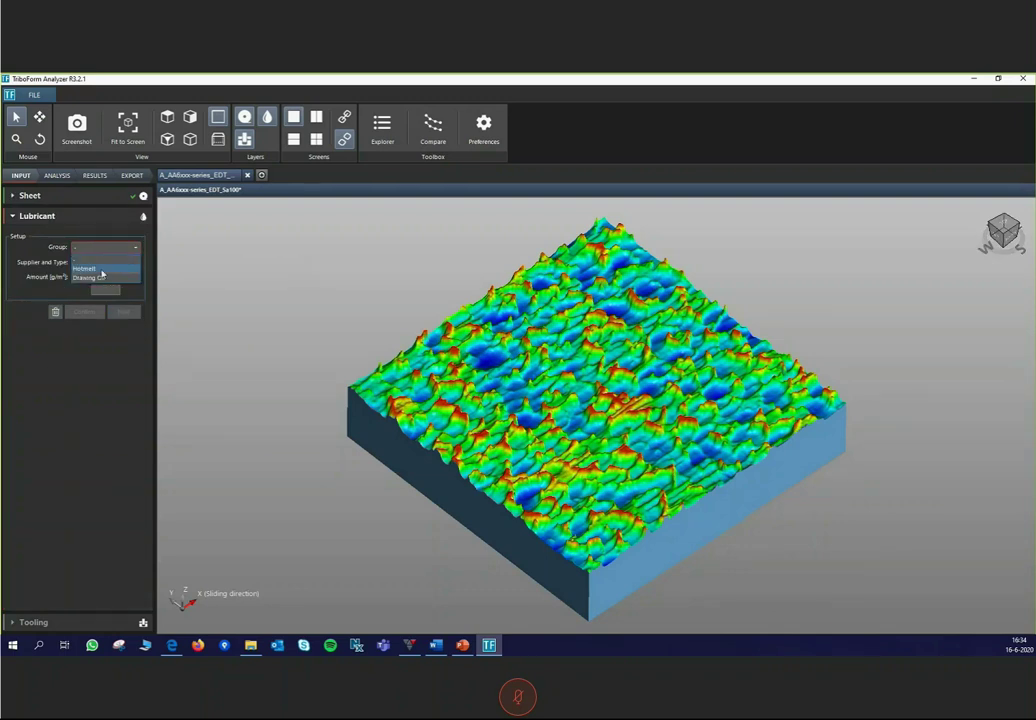
click(100, 270)
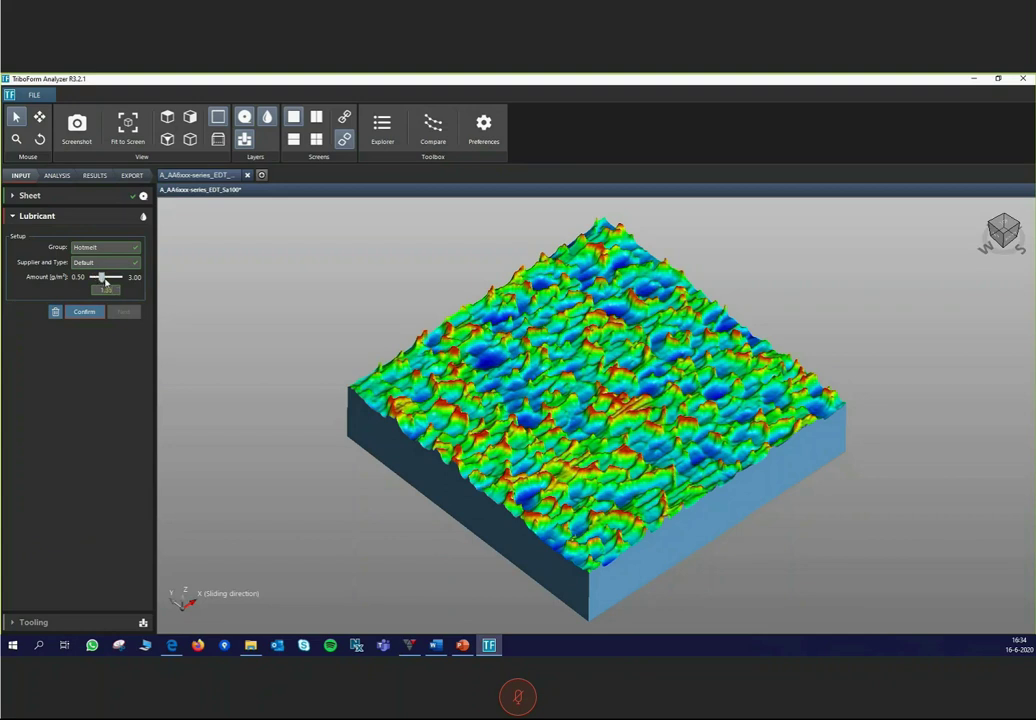
drag(105, 283, 111, 283)
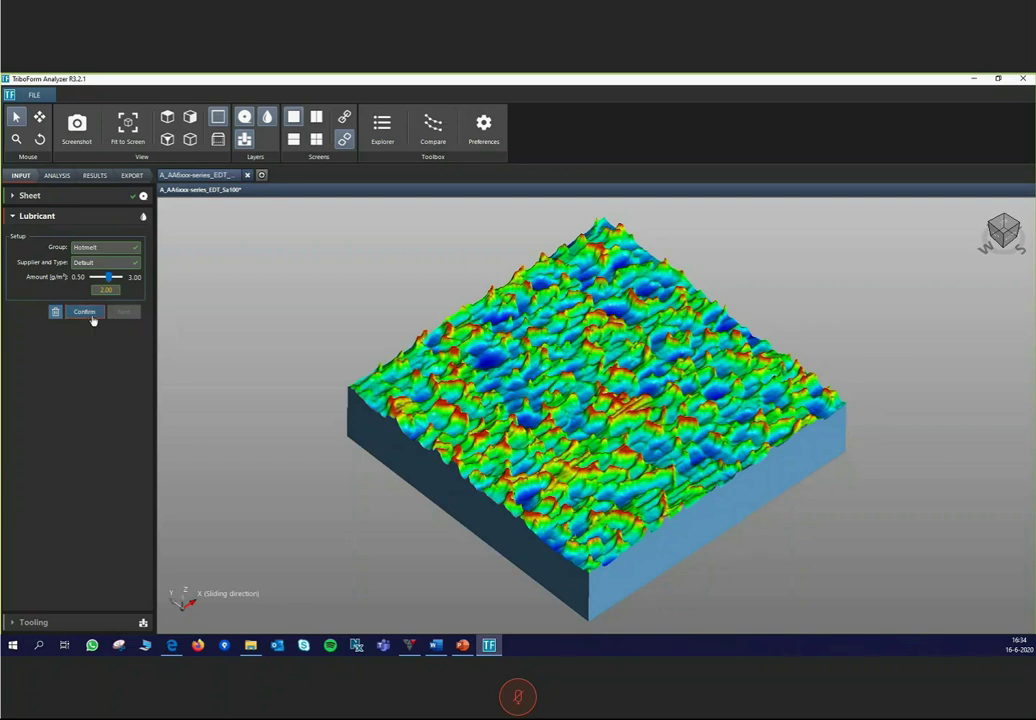
click(86, 313)
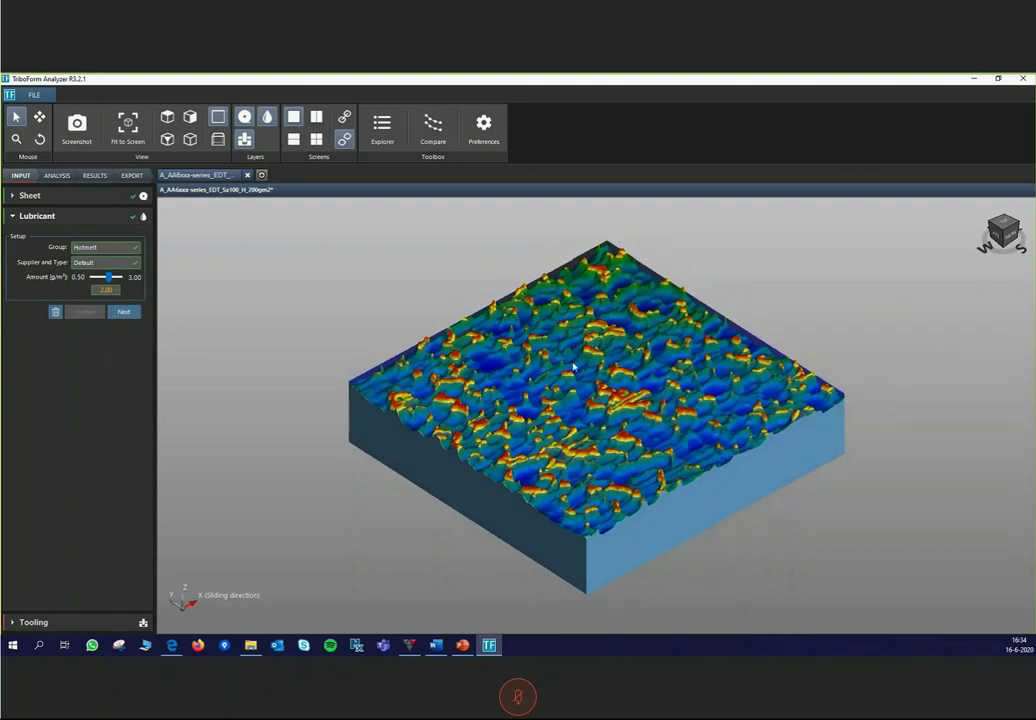
scroll(589, 365, up, 2)
scroll(589, 365, up, 3)
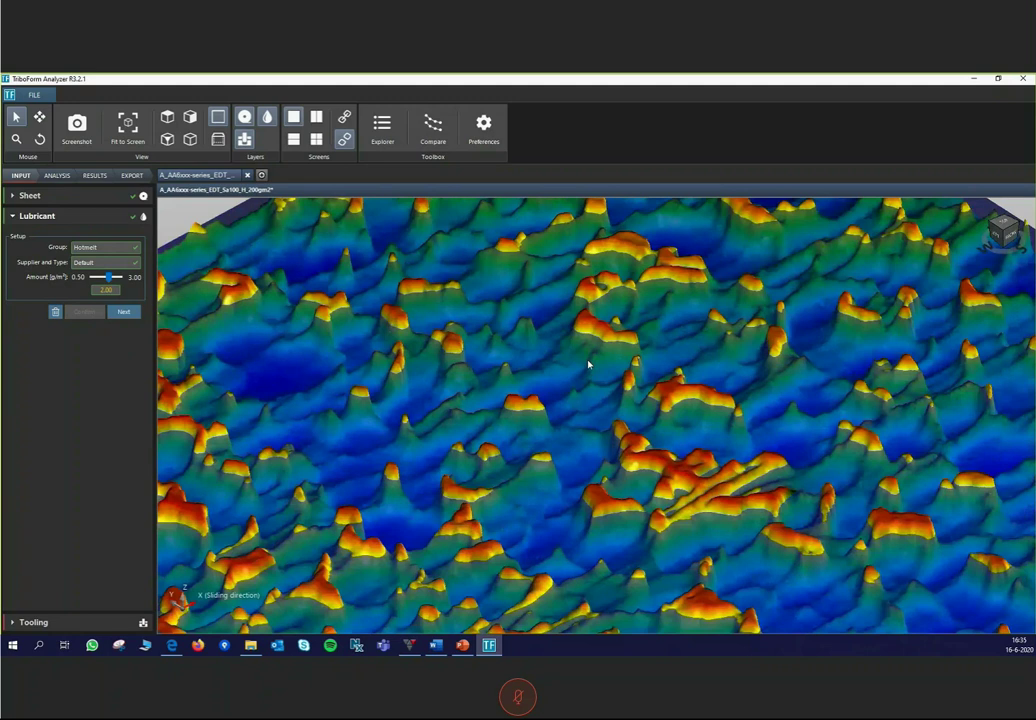
drag(589, 365, 587, 356)
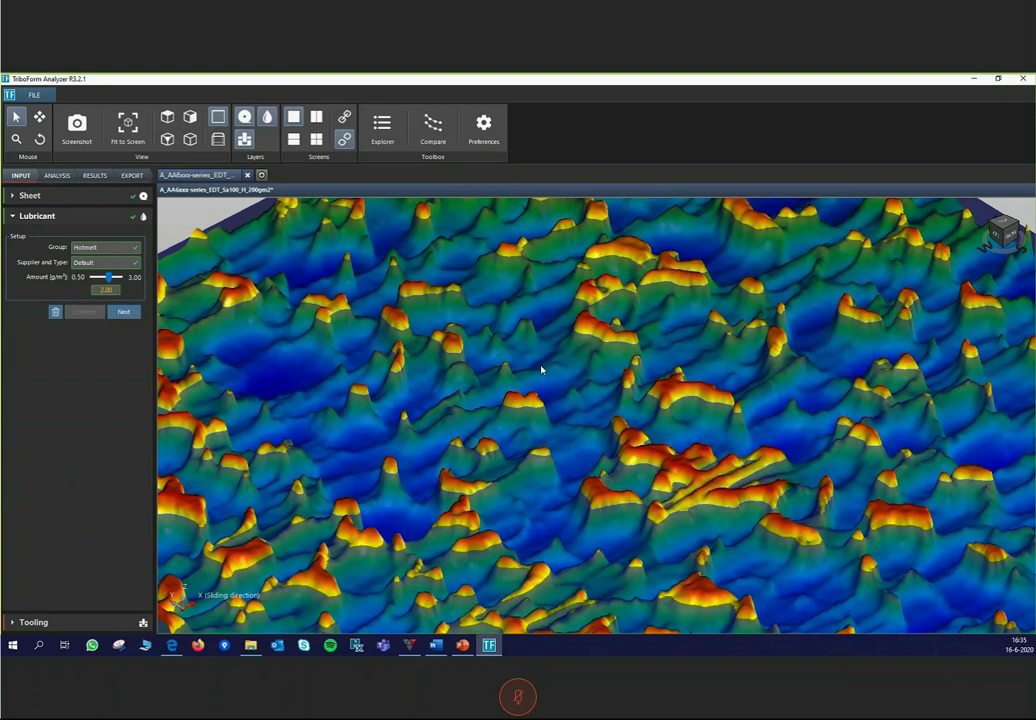
scroll(541, 370, up, 3)
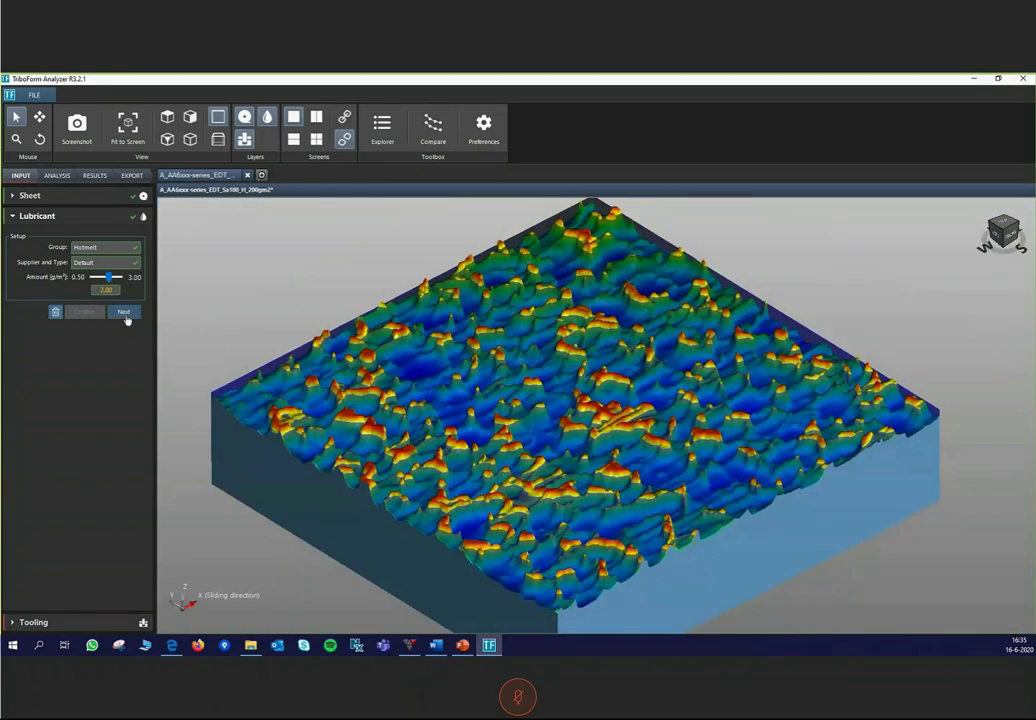
Step: Define the tooling as Cast Iron with a roughness Sa of 0.40 µm
click(124, 314)
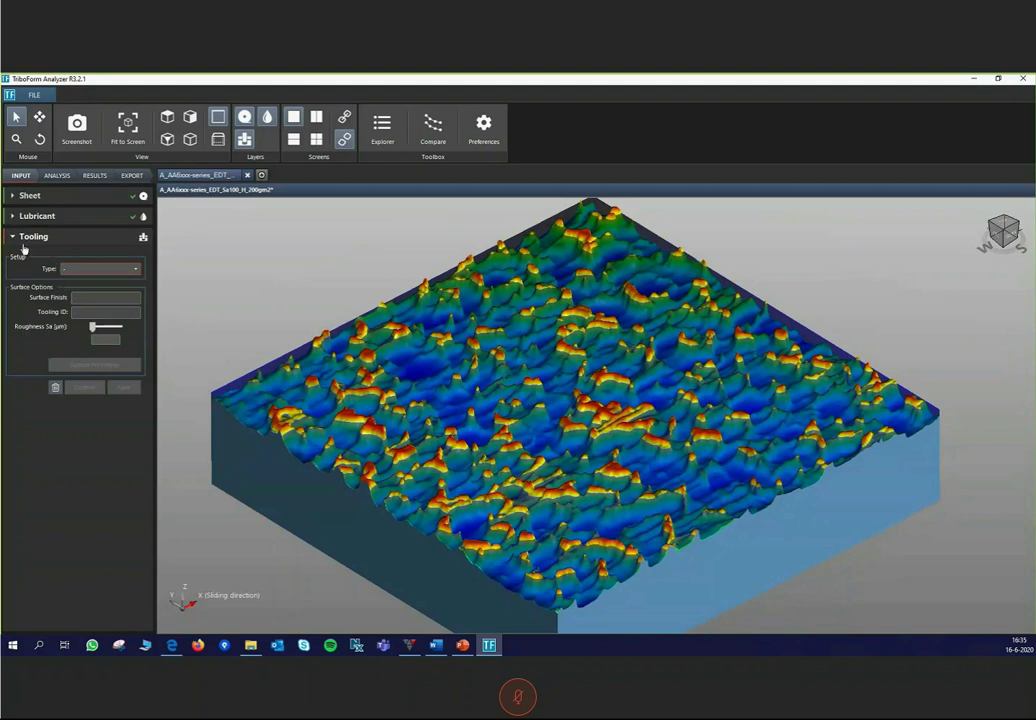
click(98, 268)
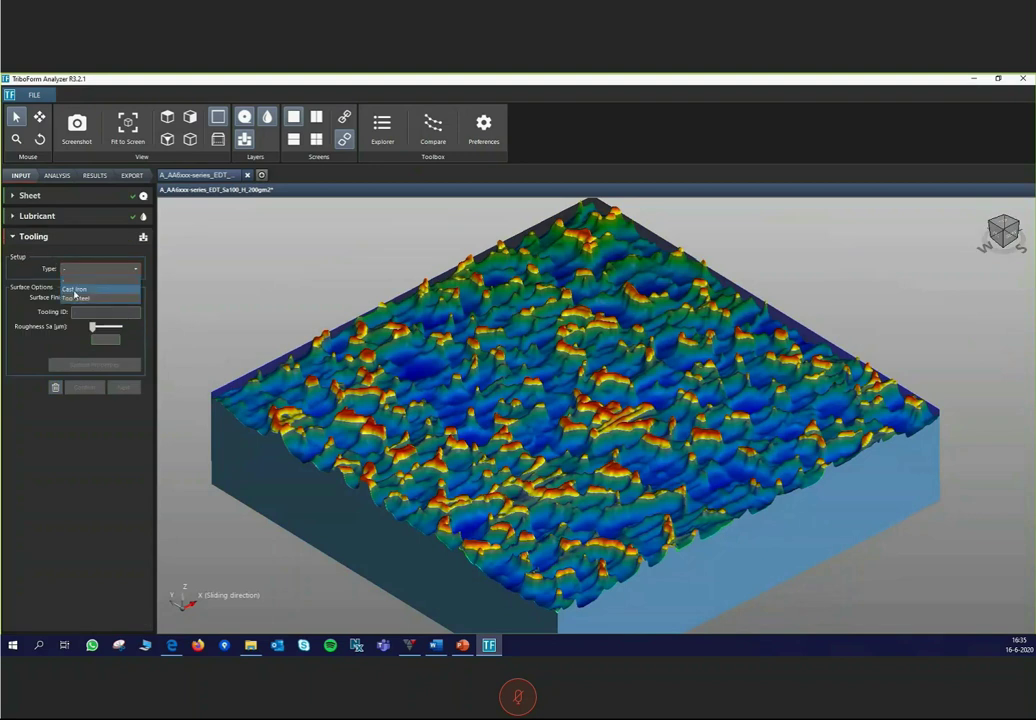
click(74, 290)
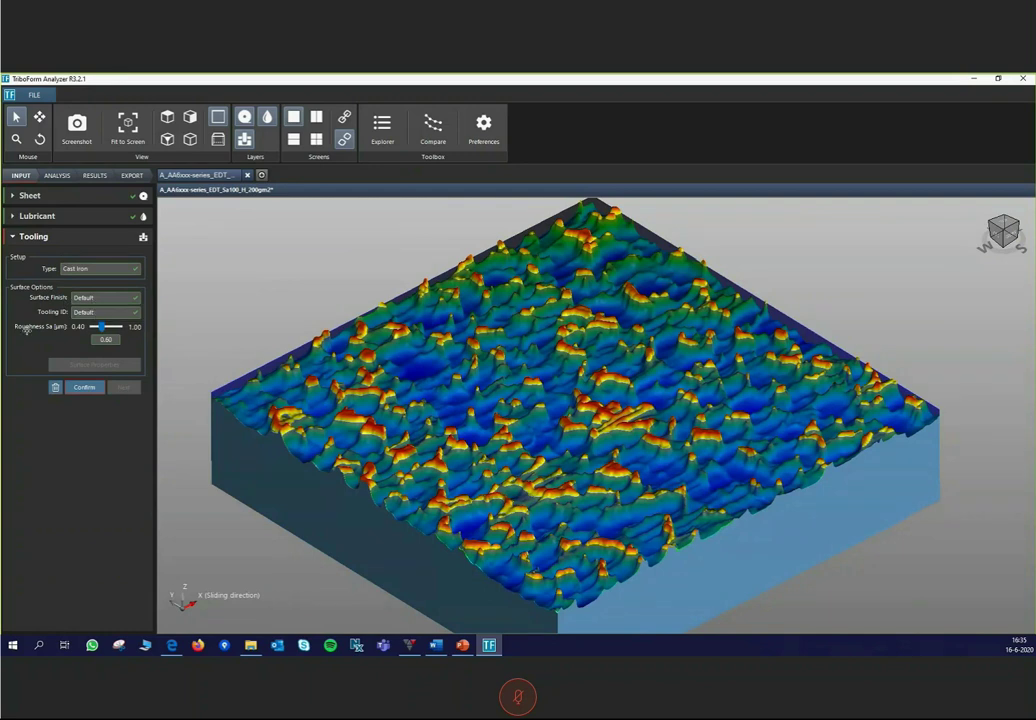
click(89, 328)
click(80, 387)
Step: Evaluate the tribology system over the preset pressure, strain, velocity and temperature ranges and proceed to its results
click(127, 388)
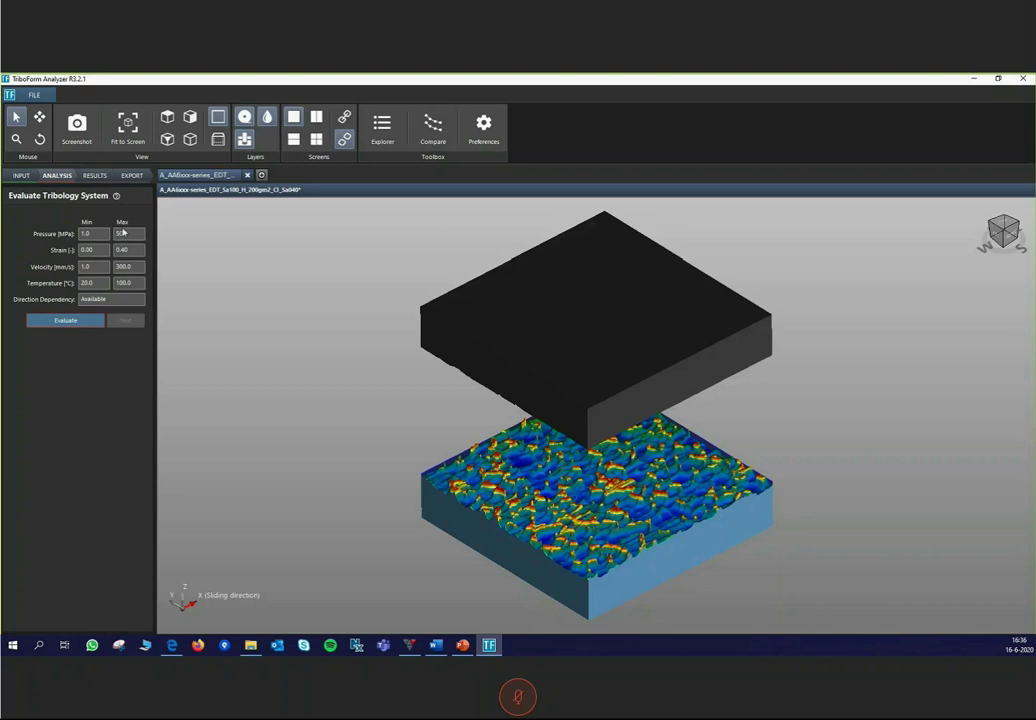
click(65, 322)
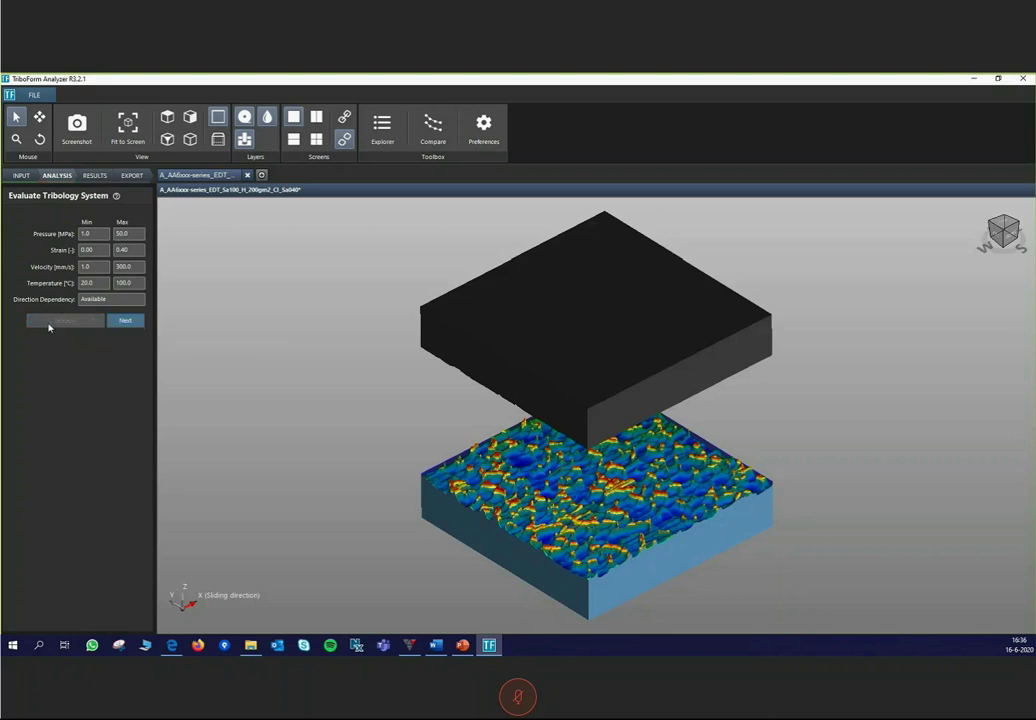
click(128, 323)
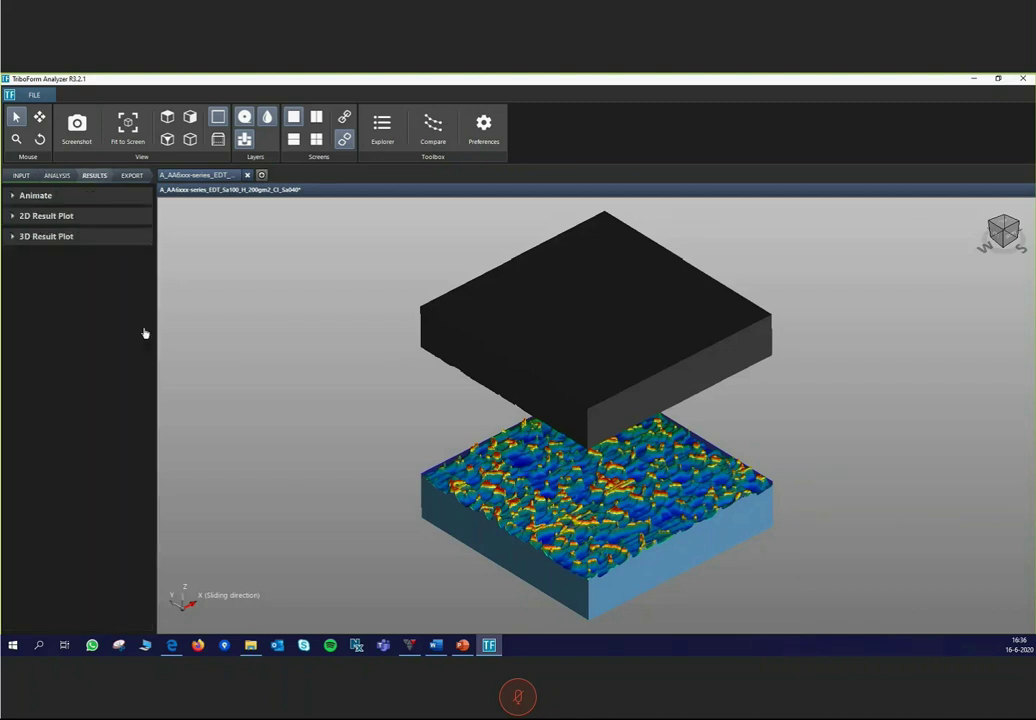
Step: Create a 2D result plot of the friction coefficient against pressure
click(77, 221)
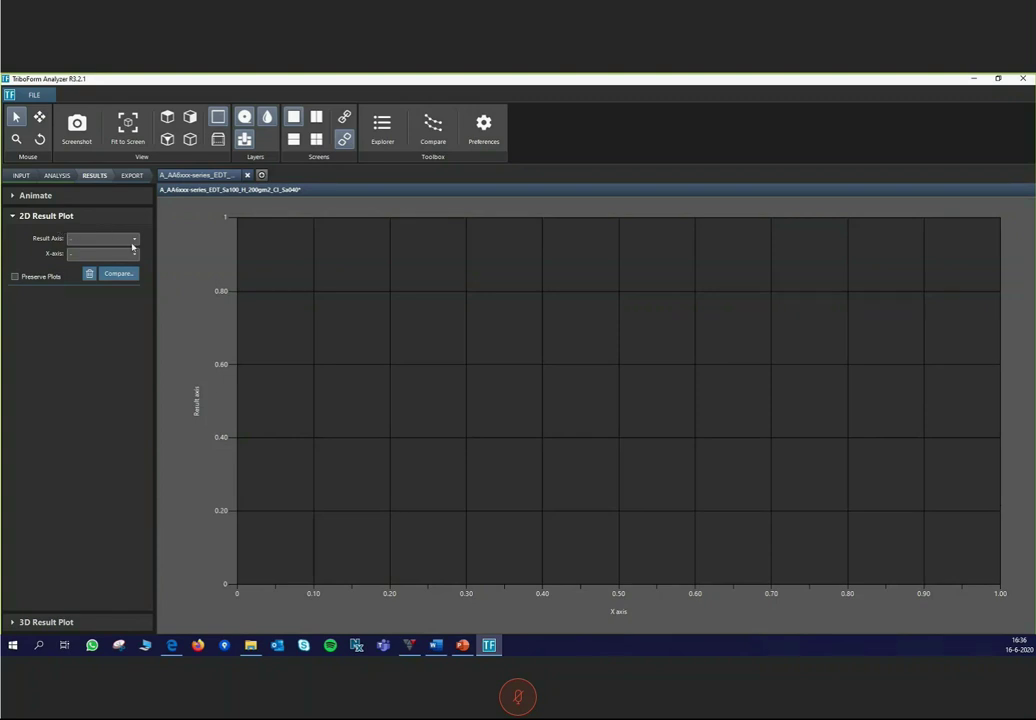
click(135, 242)
click(79, 260)
click(122, 255)
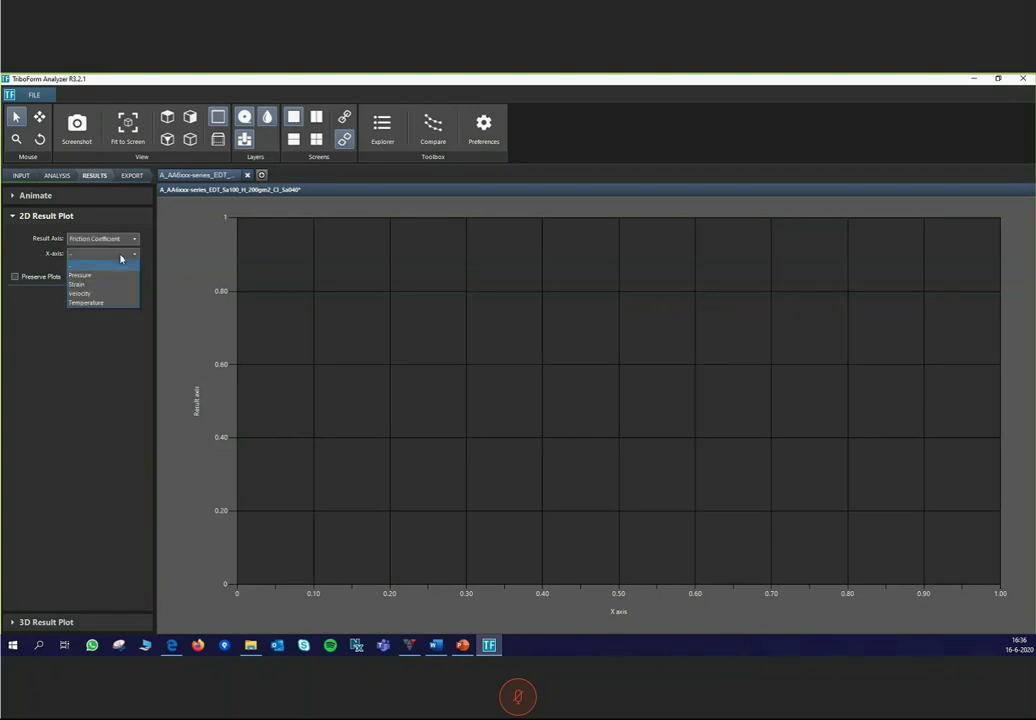
click(80, 275)
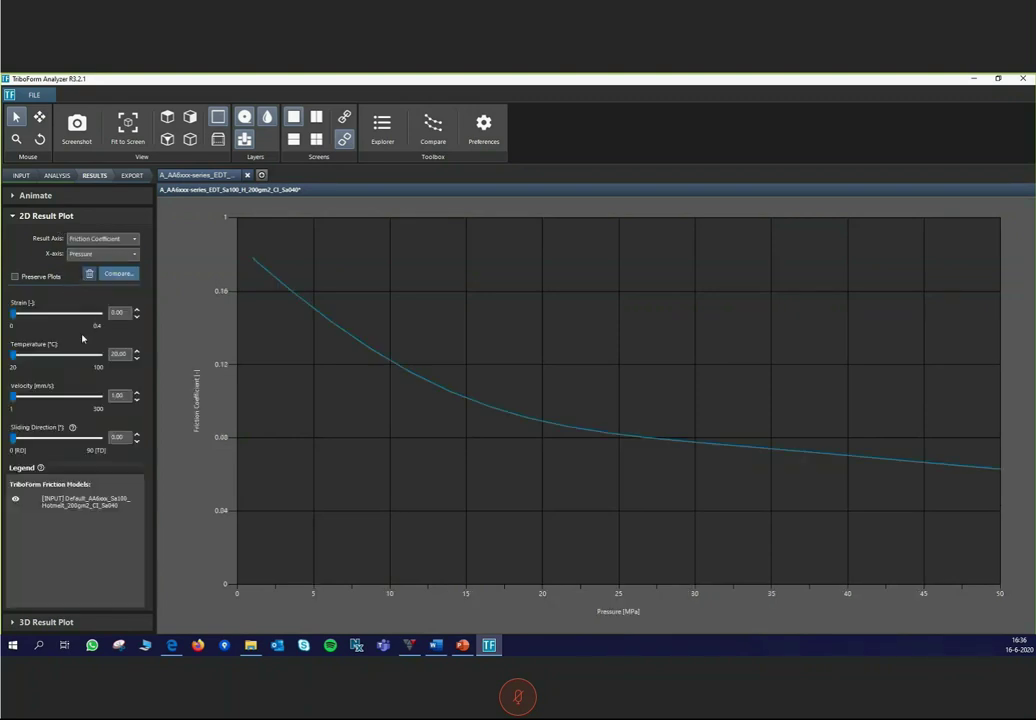
Step: Attach an information label to the friction curve and place it clear of the line, above the curve
click(358, 343)
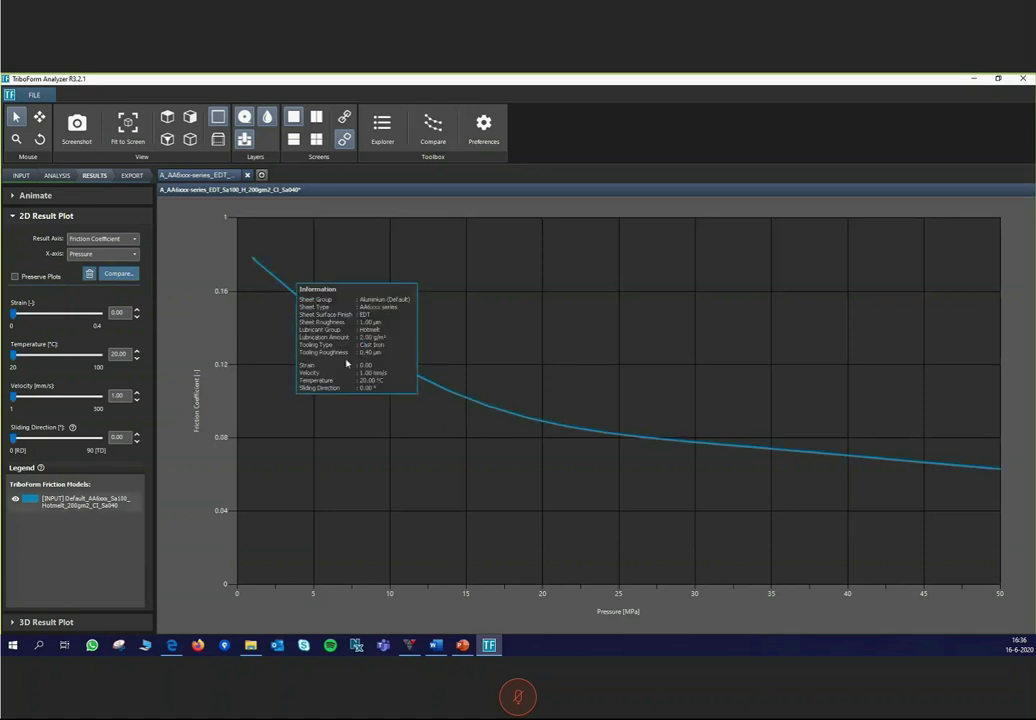
drag(332, 348, 444, 293)
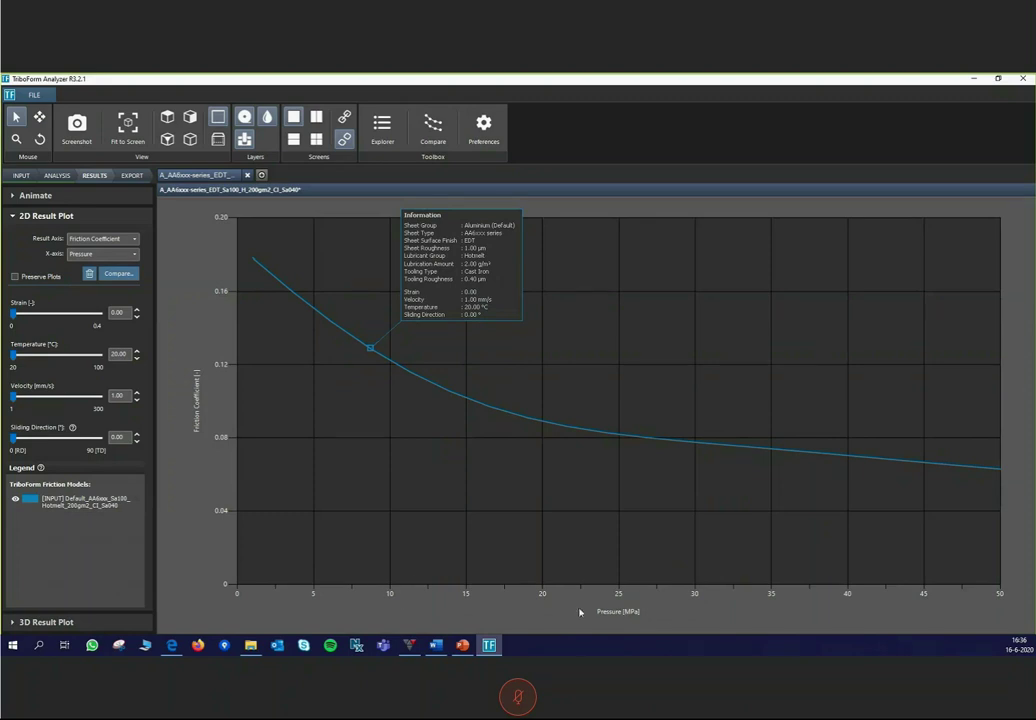
drag(469, 303, 450, 293)
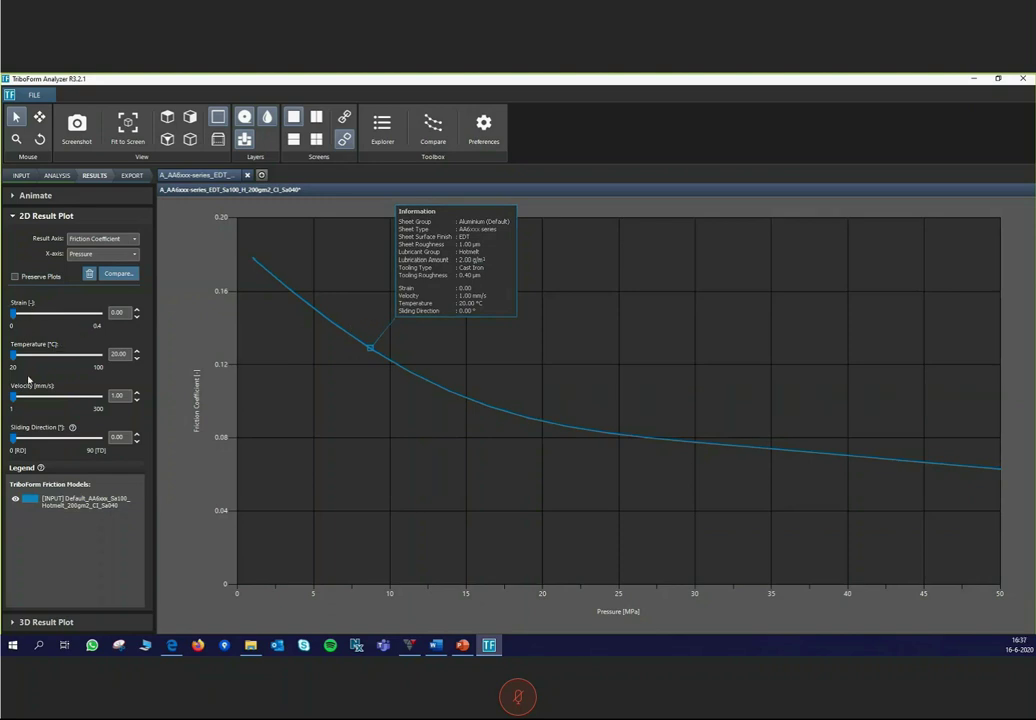
Step: Try a velocity of about 67 mm/s and a sliding direction of 90° on the friction curve, resetting each to its minimum
drag(24, 398, 32, 397)
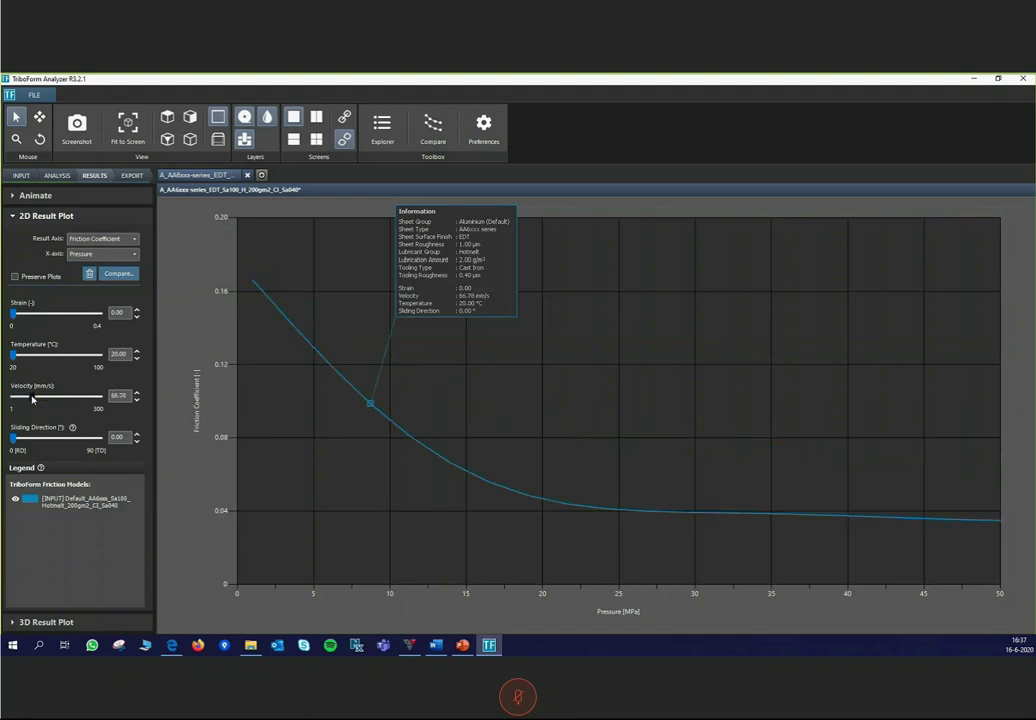
drag(32, 397, 12, 398)
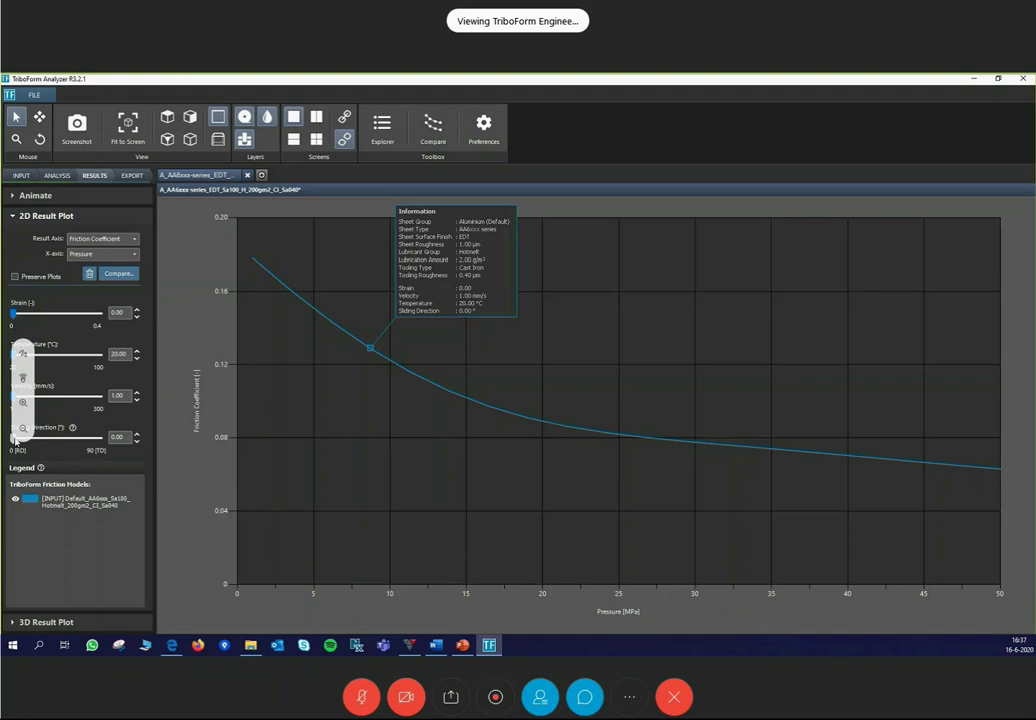
drag(14, 437, 100, 438)
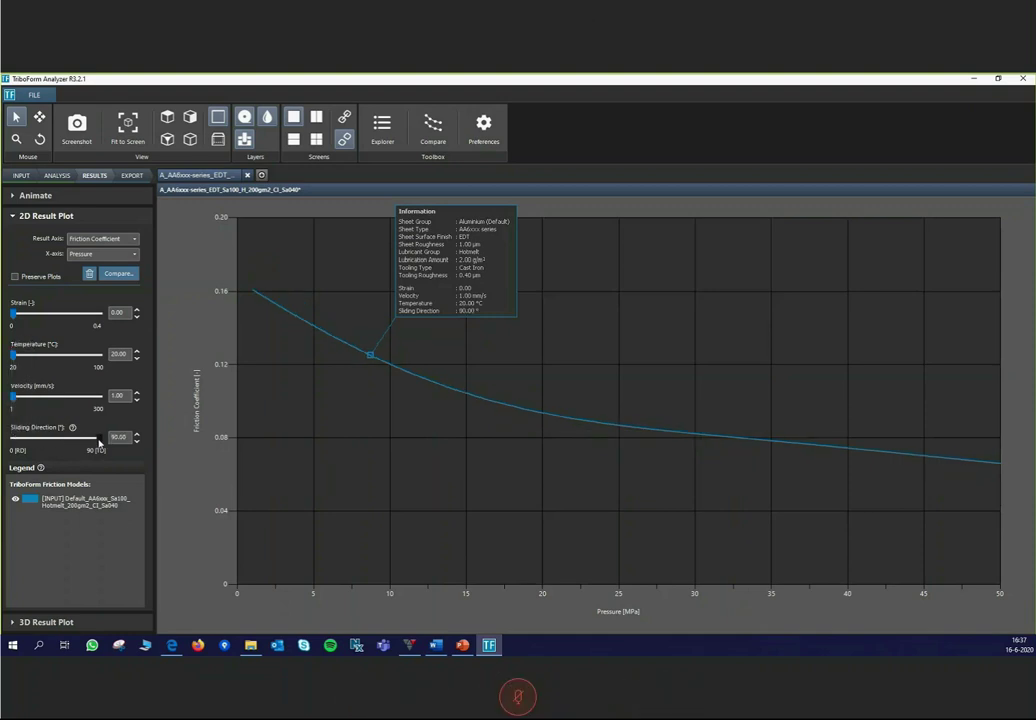
drag(100, 443, 11, 444)
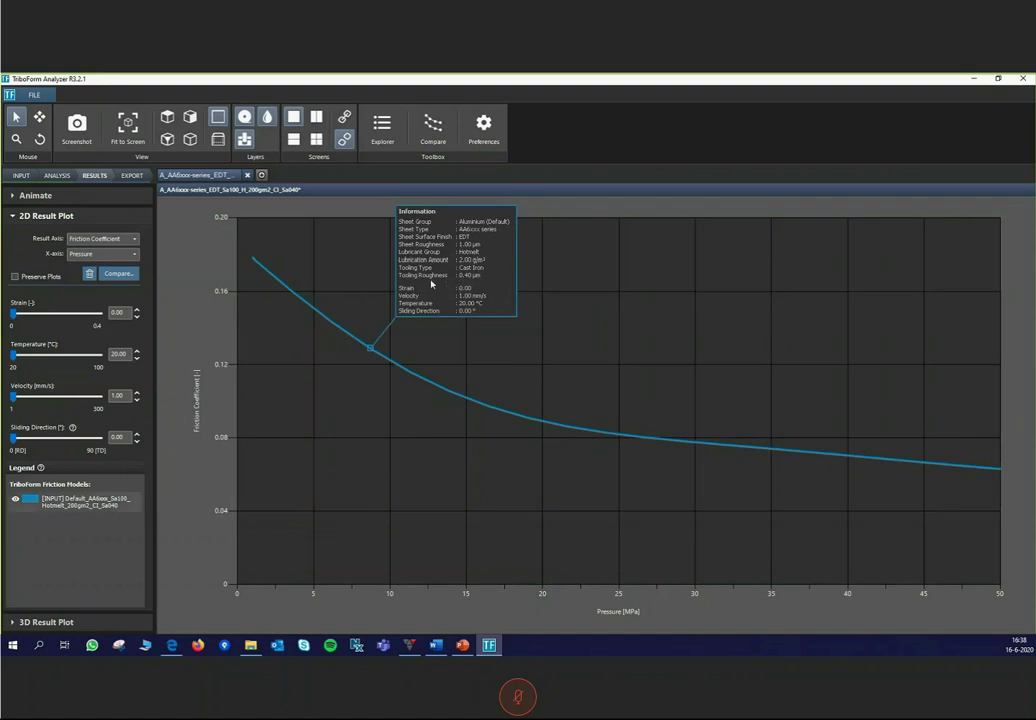
Step: Add the saved file A_AA6xxx-series_EDT_Sa100_H_100gm2_CI_Sa060.tfaf and a Coulomb coefficient of 0.12 to the friction plot comparison
drag(432, 285, 459, 297)
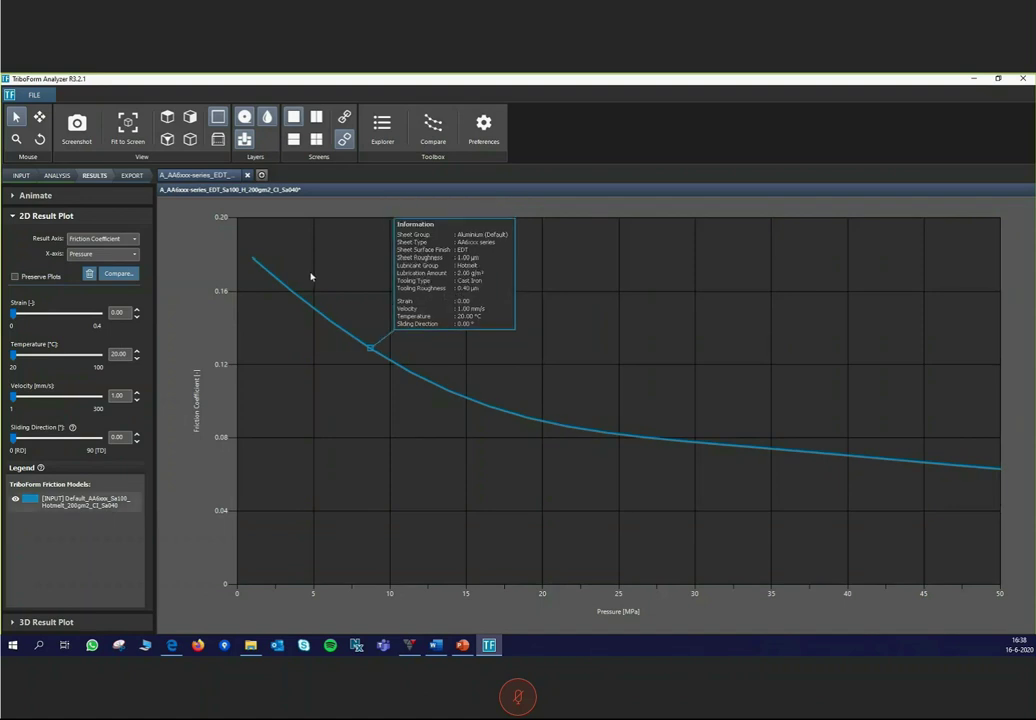
click(115, 275)
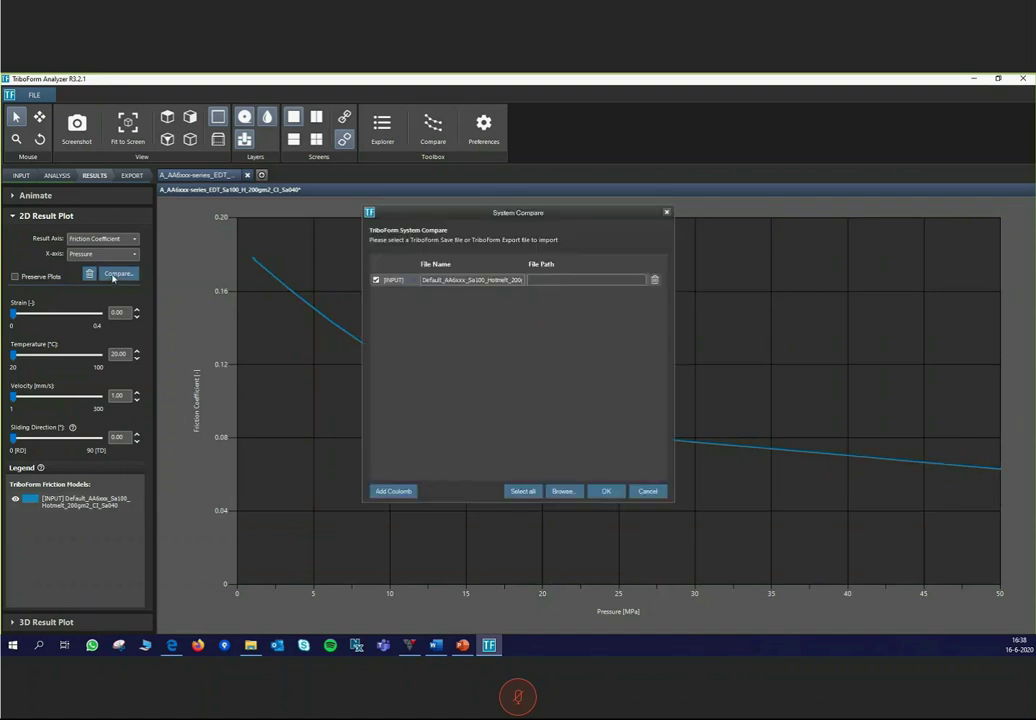
click(563, 495)
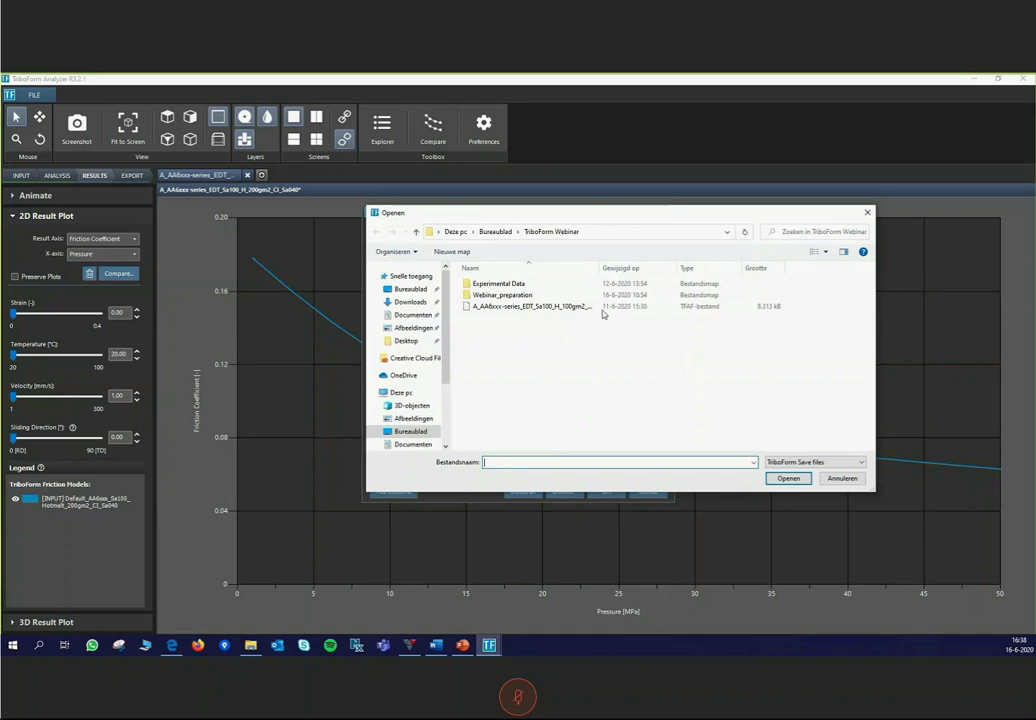
drag(600, 268, 666, 273)
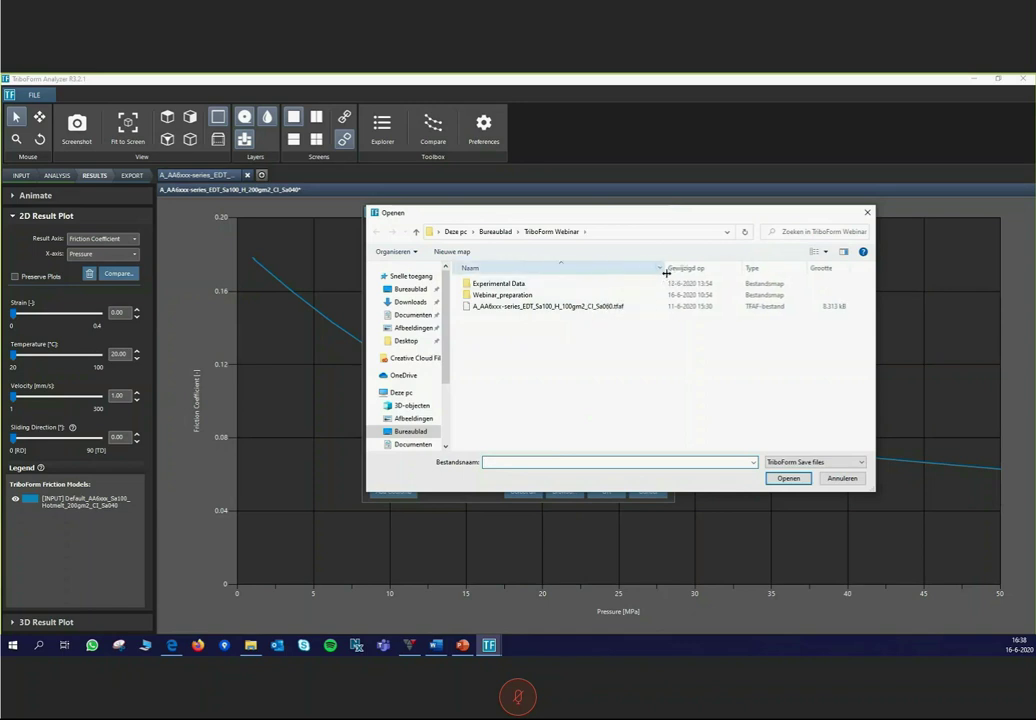
click(490, 307)
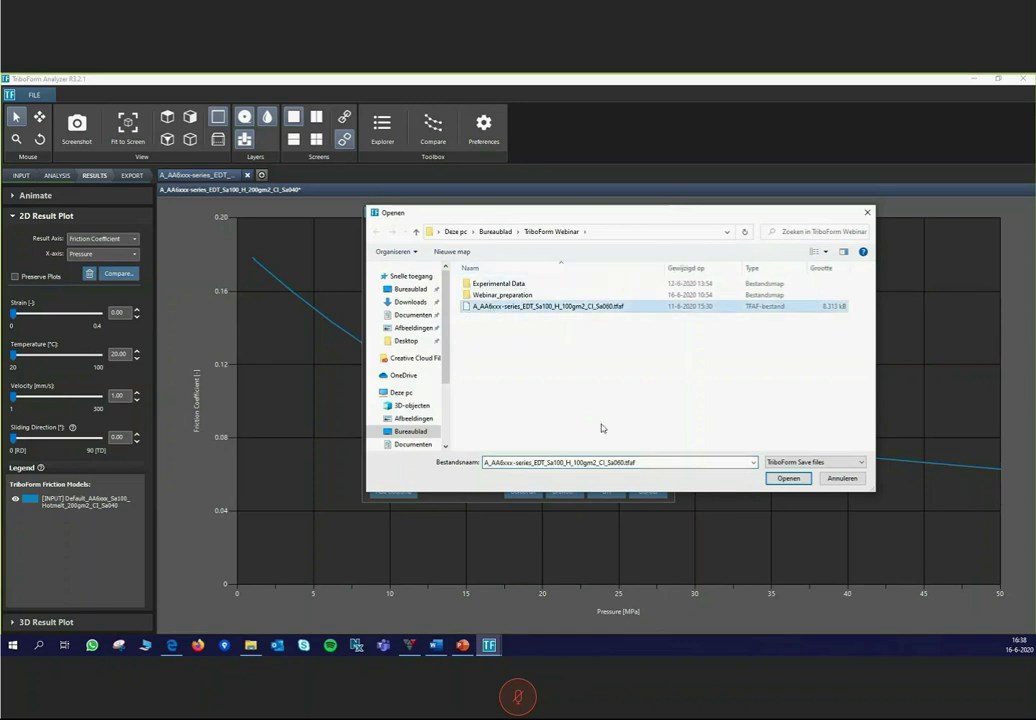
click(788, 478)
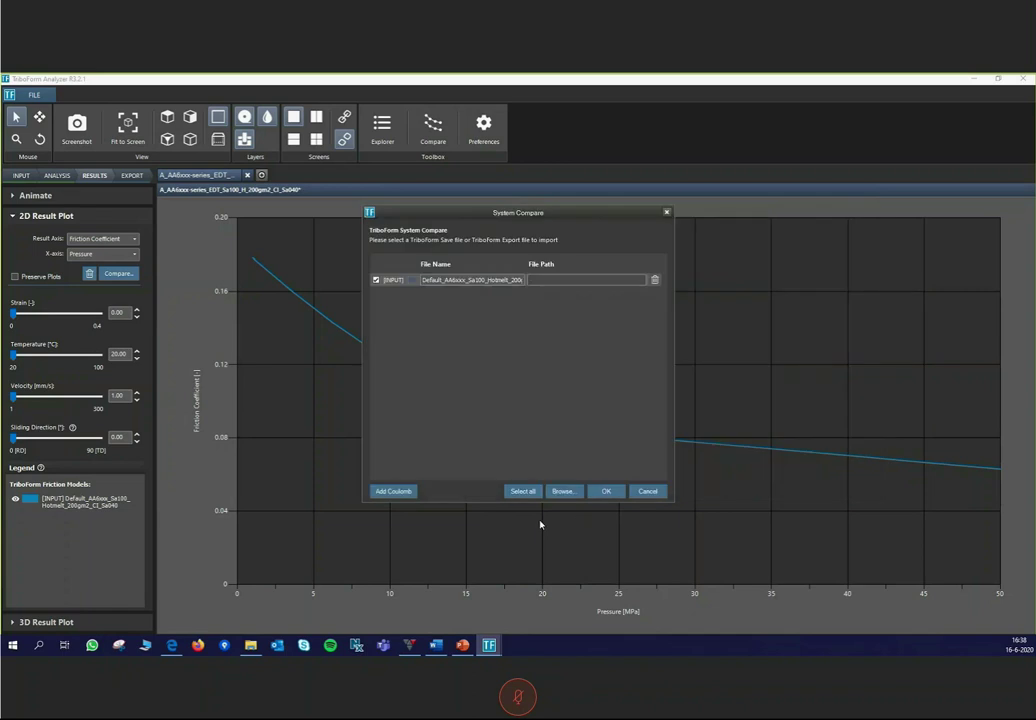
click(393, 491)
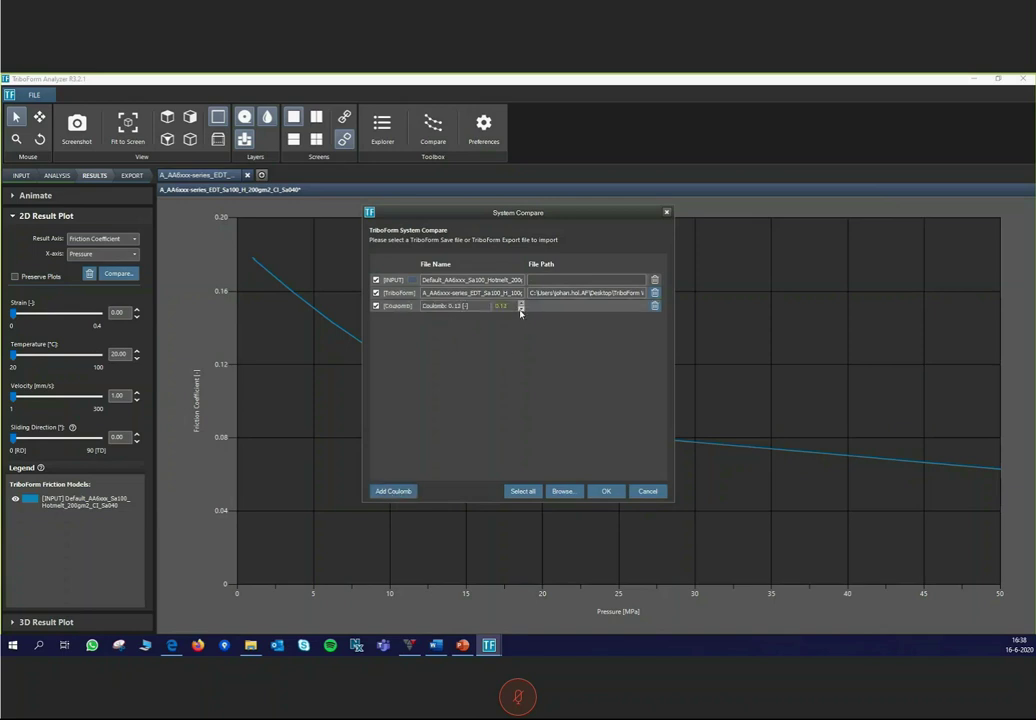
click(613, 491)
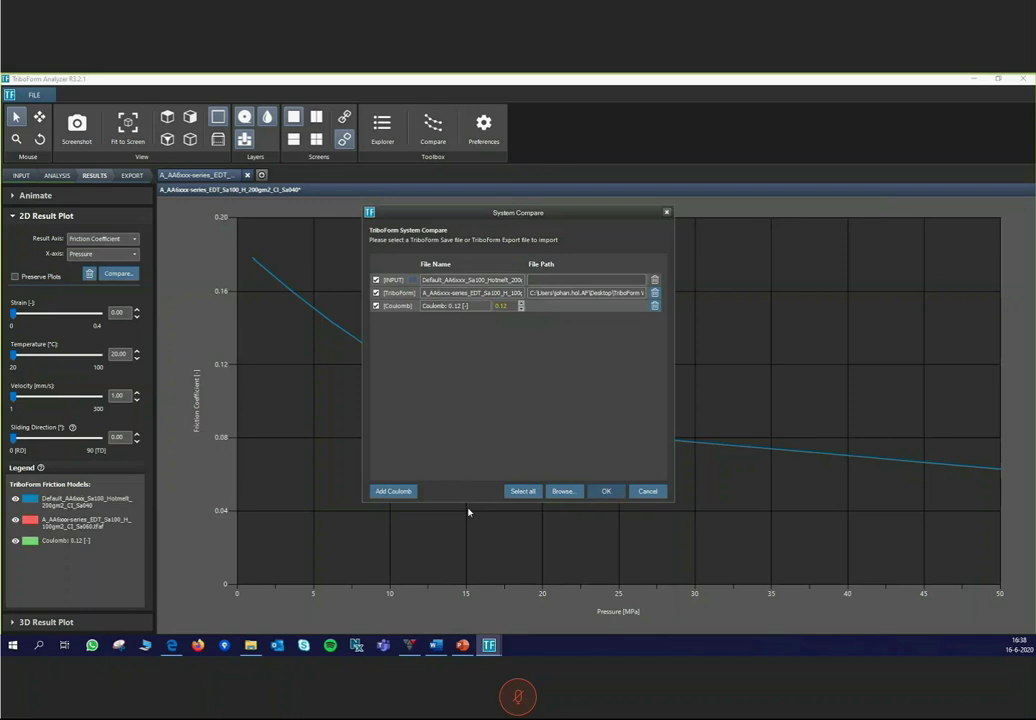
Step: Attach information labels to the Coulomb, imported and current model curves and arrange them clear of the lines
drag(604, 409, 663, 363)
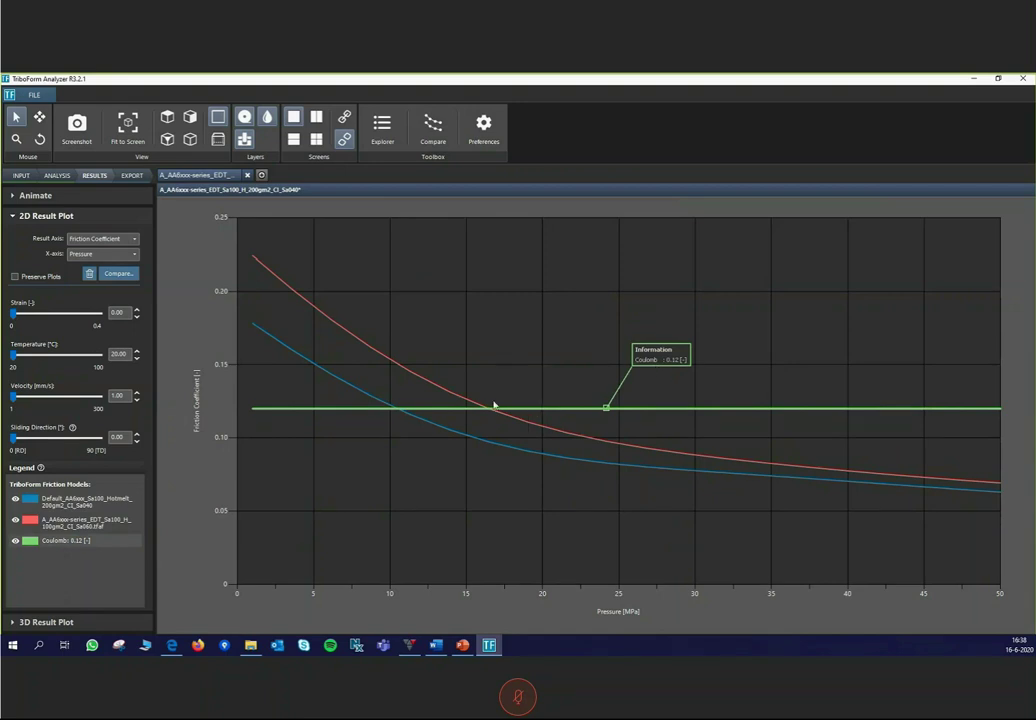
click(411, 371)
drag(411, 371, 512, 288)
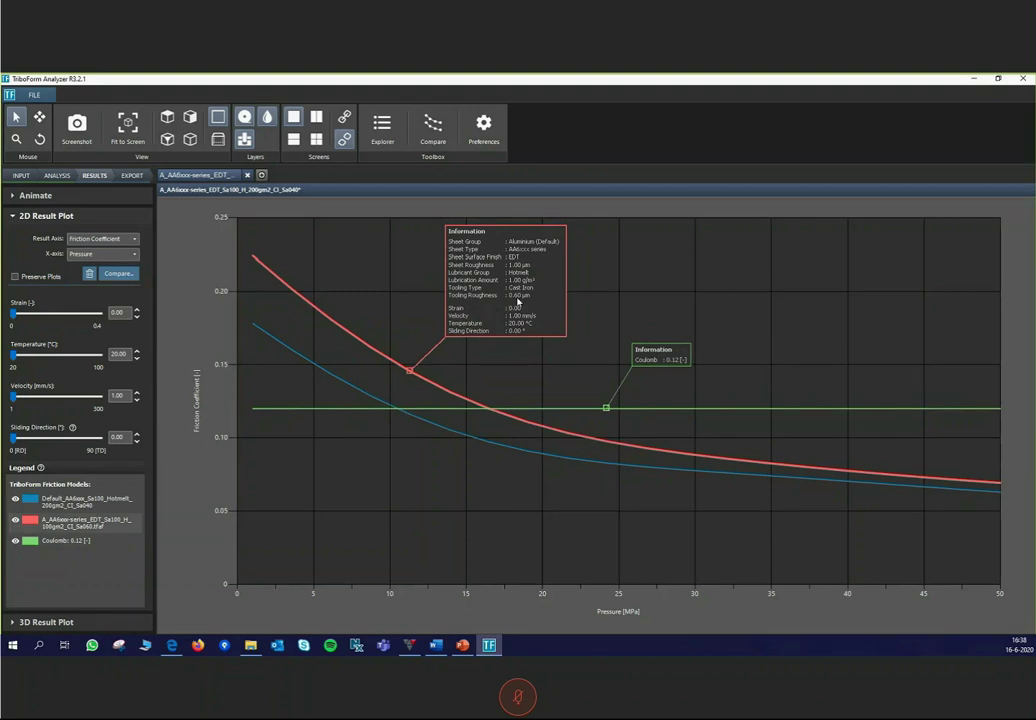
click(418, 420)
mouse_move(430, 402)
mouse_down()
mouse_move(350, 452)
mouse_move(316, 502)
mouse_up()
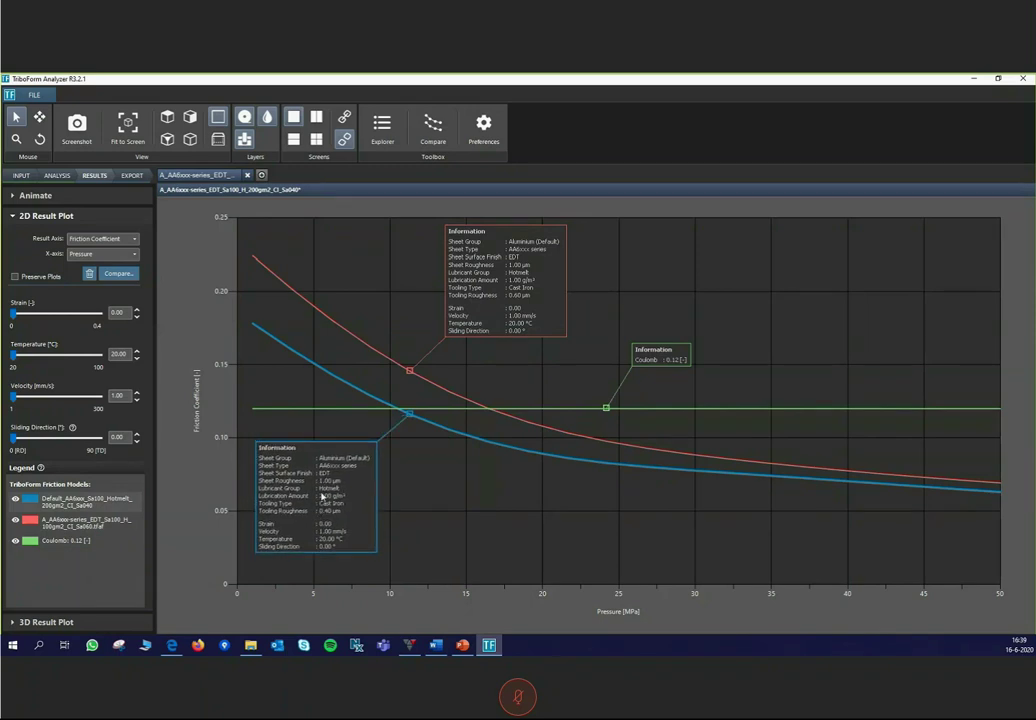
drag(322, 497, 335, 505)
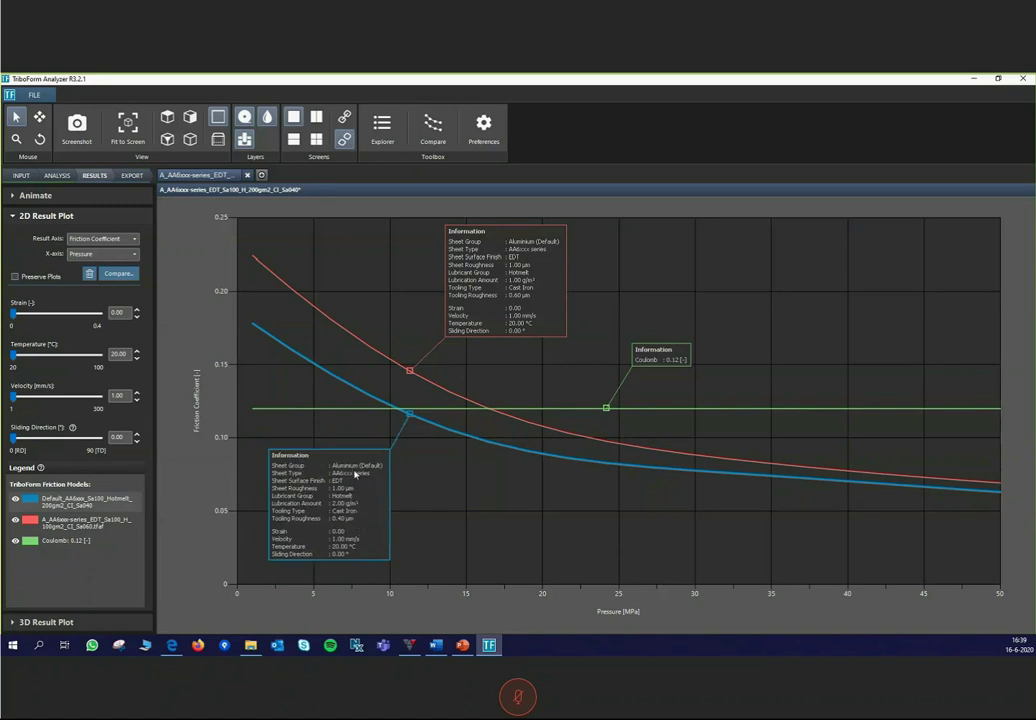
drag(353, 472, 347, 466)
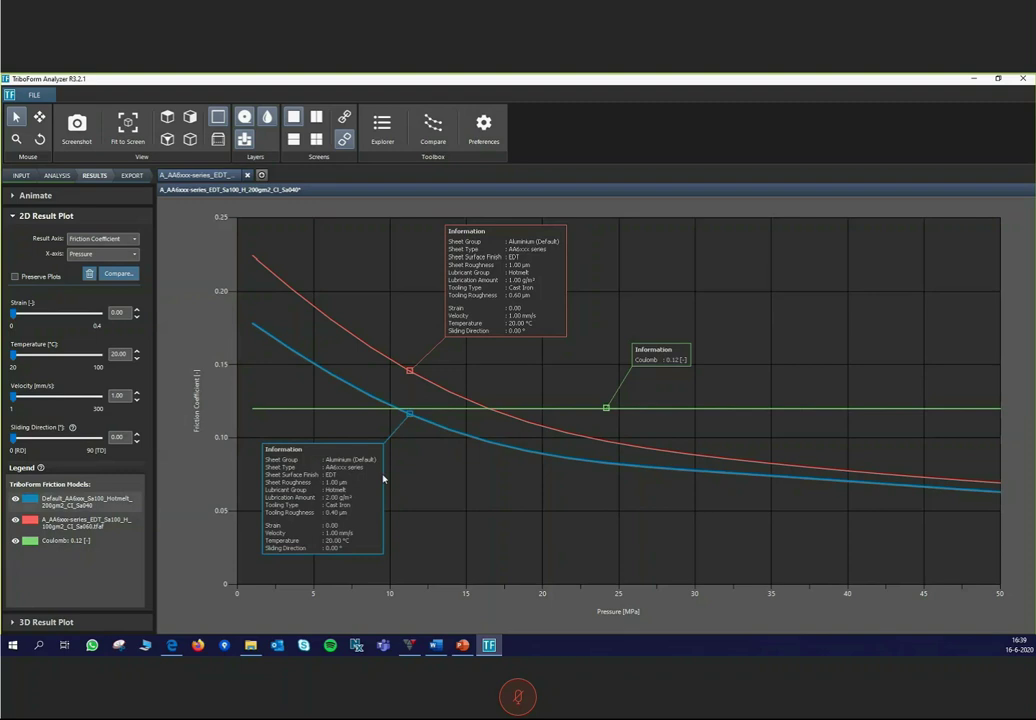
drag(514, 302, 505, 307)
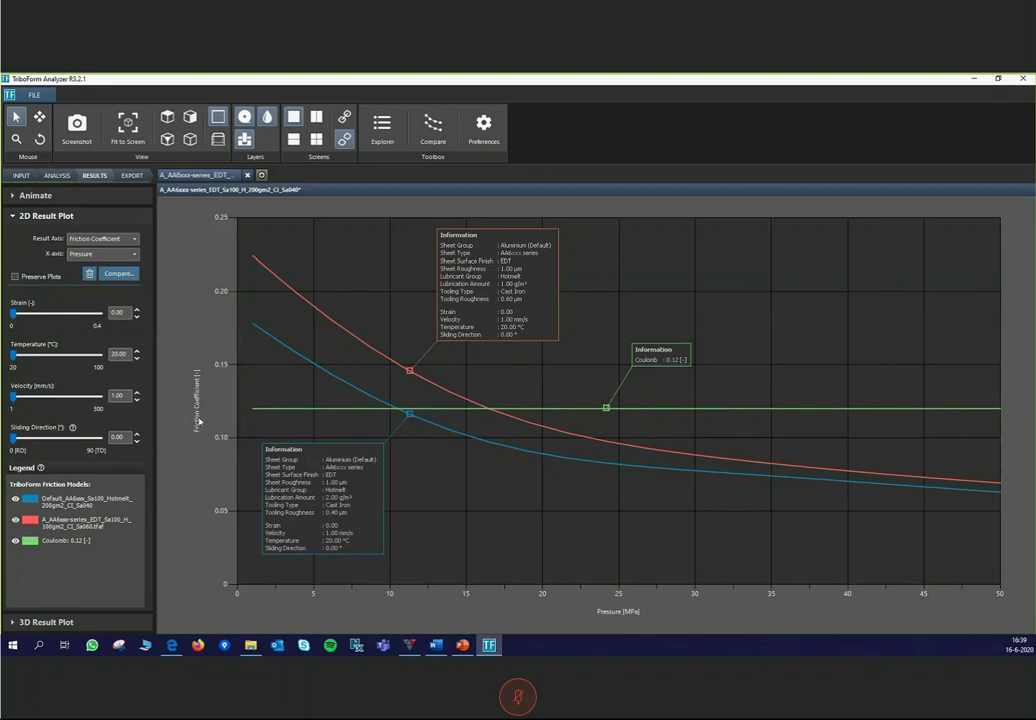
mouse_move(372, 472)
mouse_down()
mouse_move(380, 469)
mouse_move(369, 476)
mouse_up()
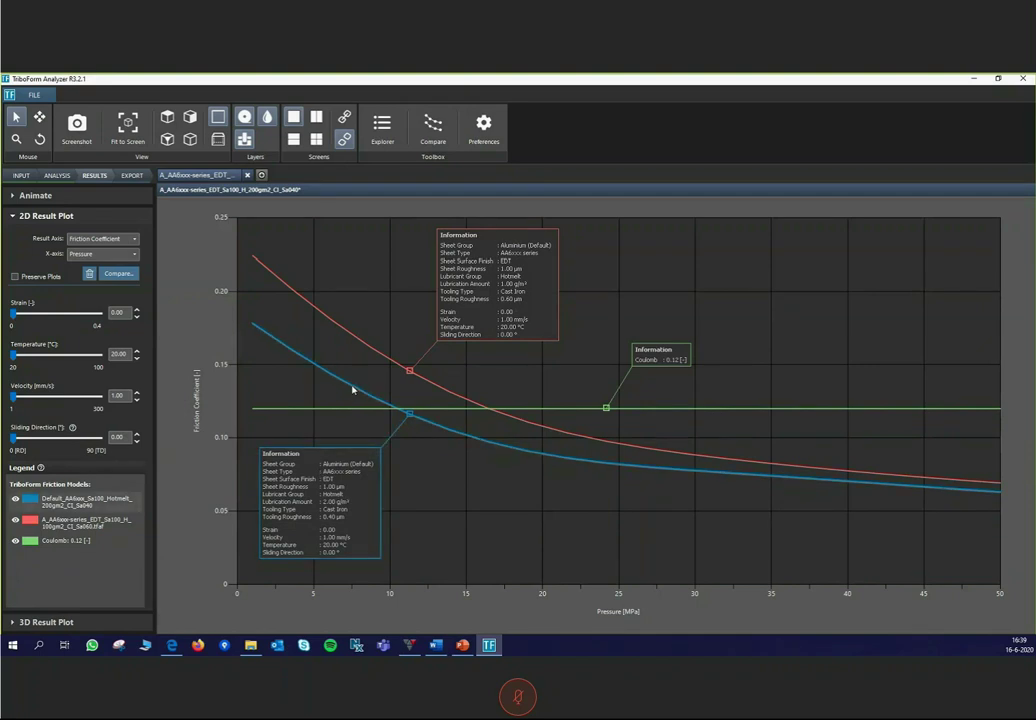
drag(342, 487, 331, 475)
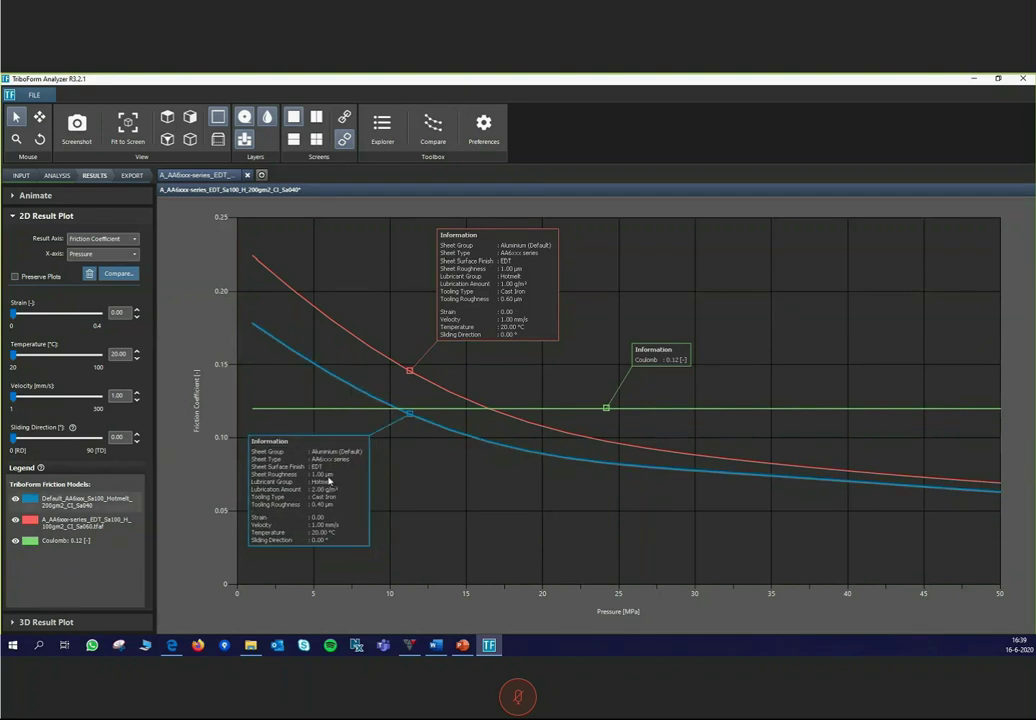
Step: Export the friction model for AutoForm R8.0/9.0 as A_AA6xxx-series_EDT_Sa100_H_200gm2_CI_Sa040 in the TriboForm Webinar folder
click(131, 180)
click(41, 200)
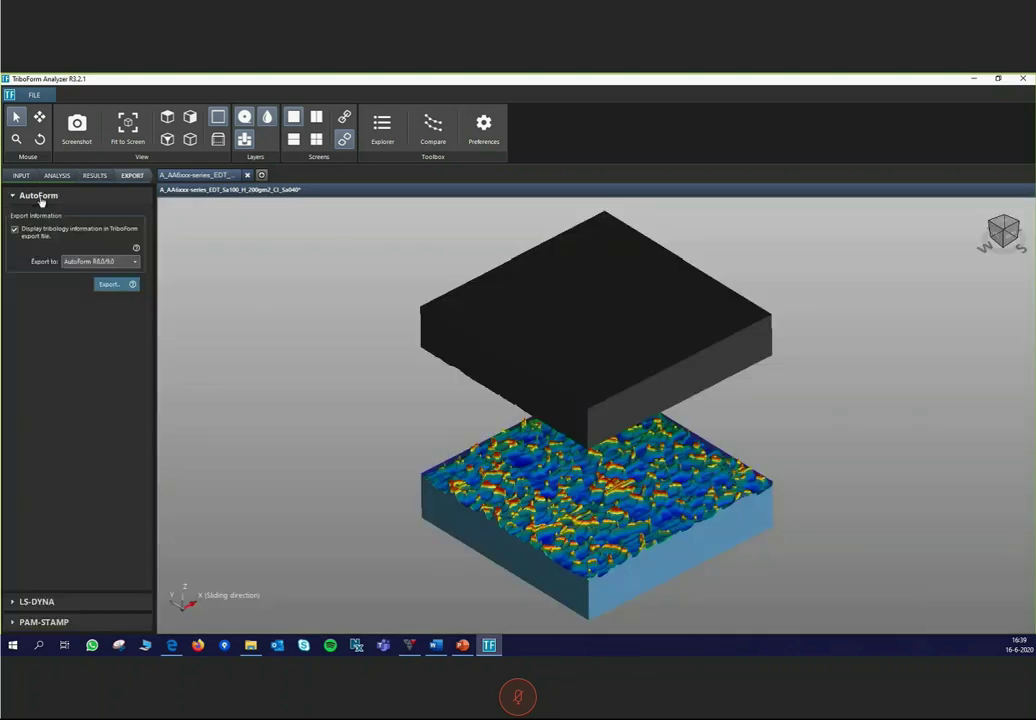
click(101, 288)
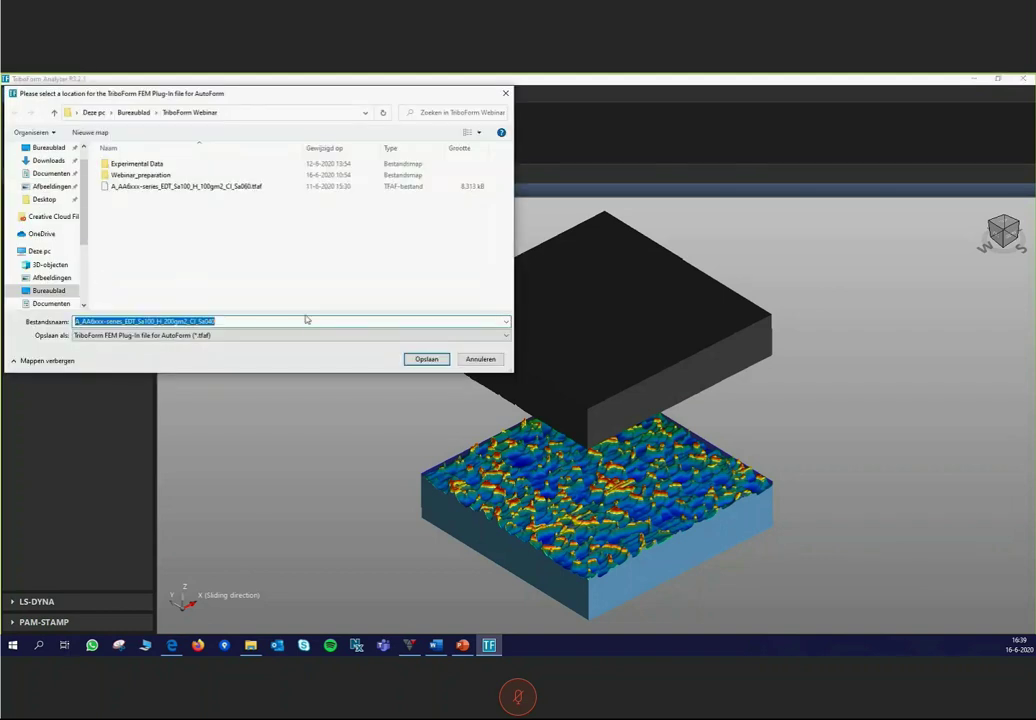
click(424, 358)
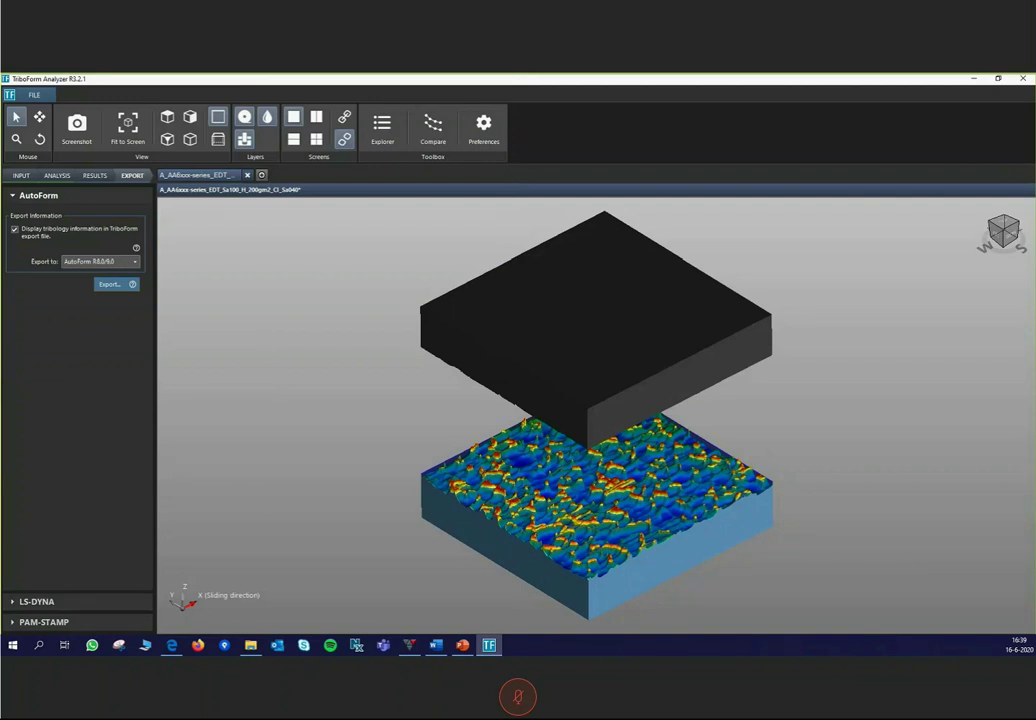
Step: Switch to AutoForm Forming and set the lubrication condition of HoodInner_Aluminium_Coulomb012 to A_AA6xxx-series_EDT_Sa100_H_200gm2_CI_Sa040
click(973, 79)
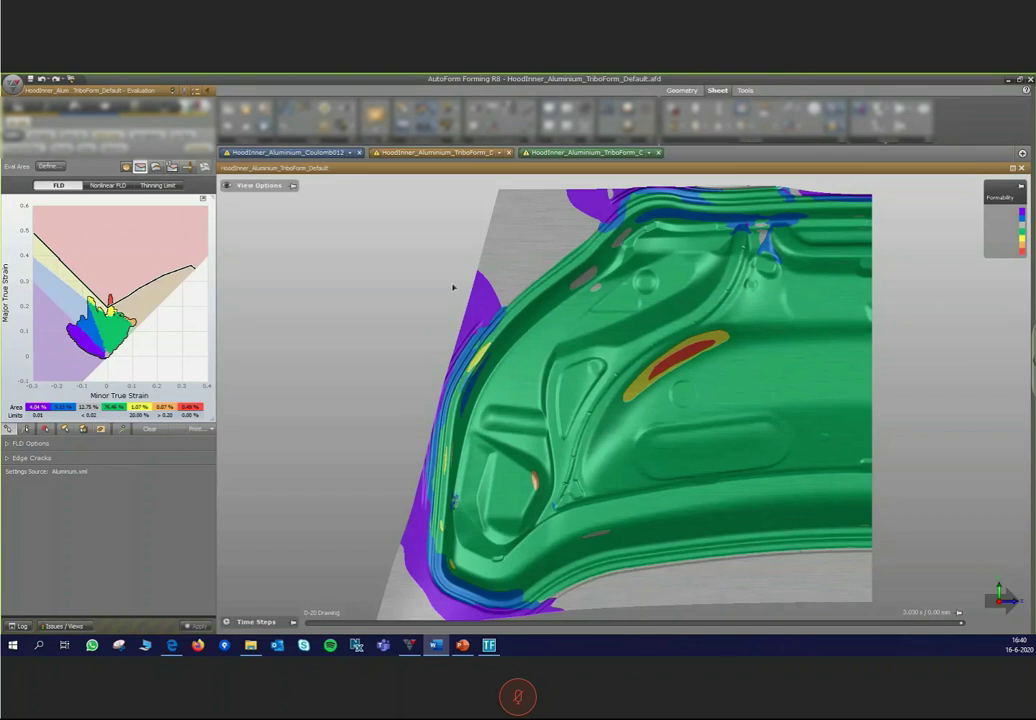
click(258, 155)
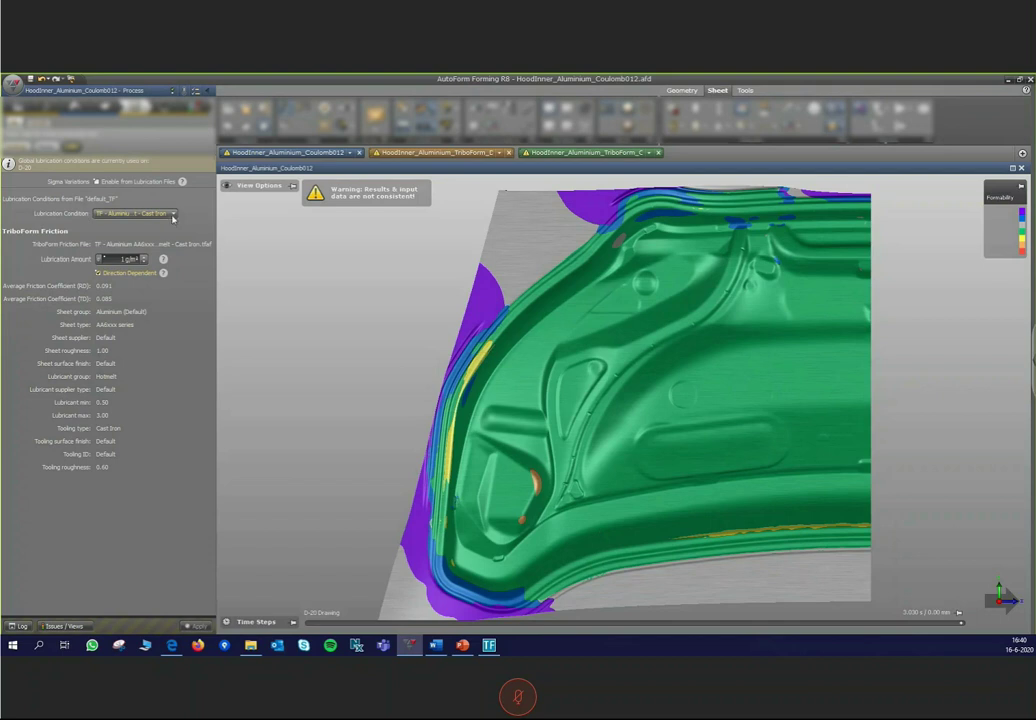
click(140, 213)
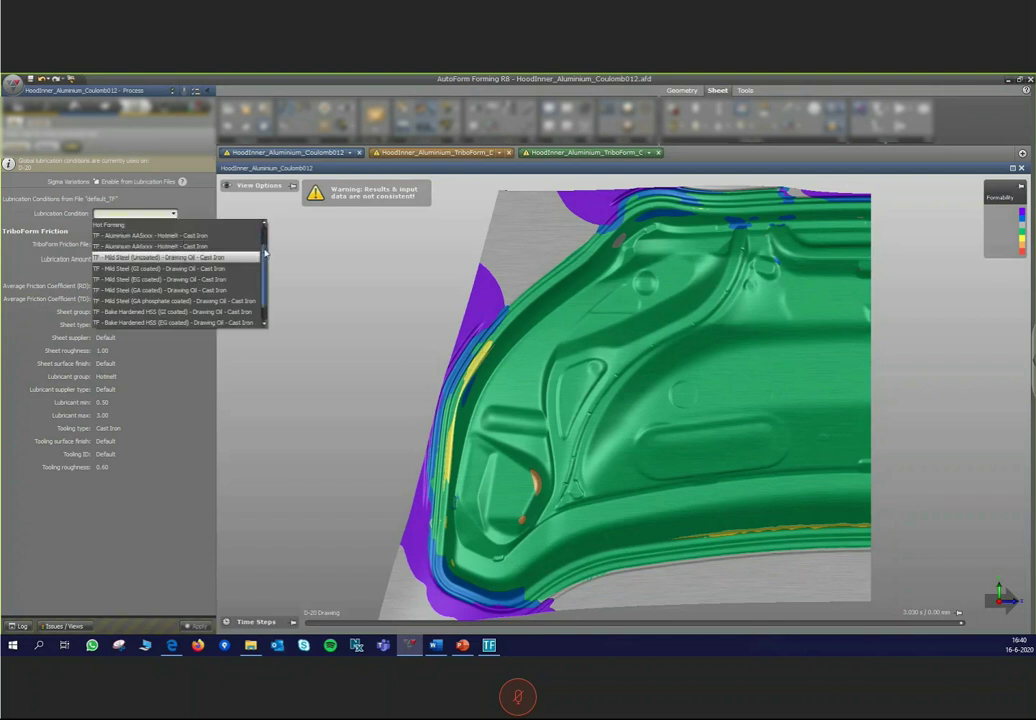
scroll(265, 270, down, 2)
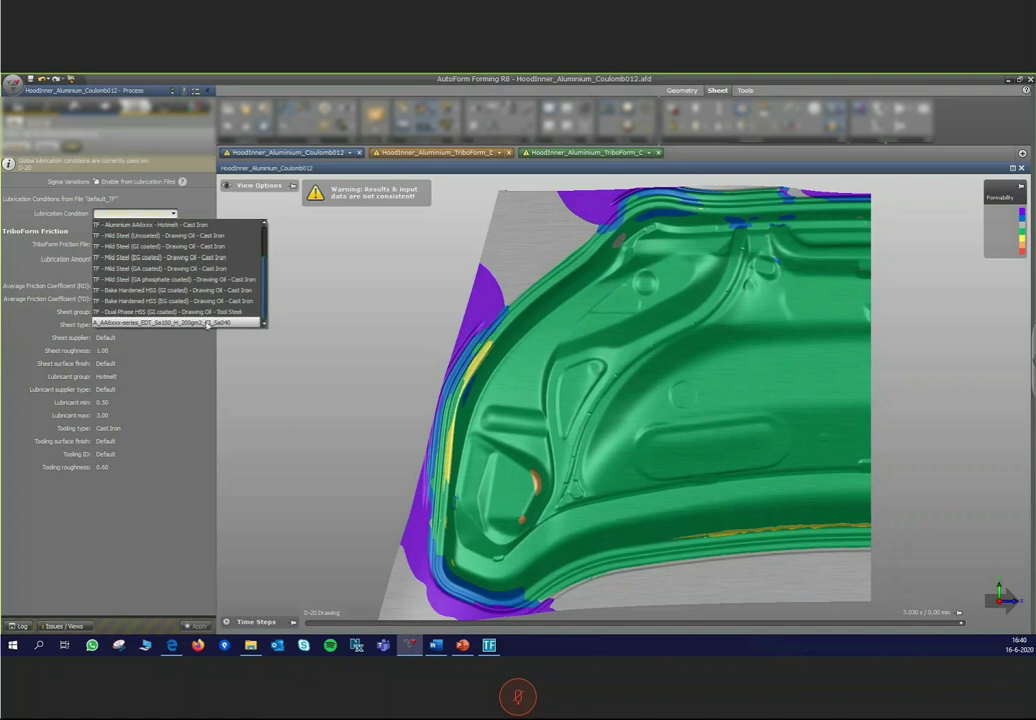
click(236, 326)
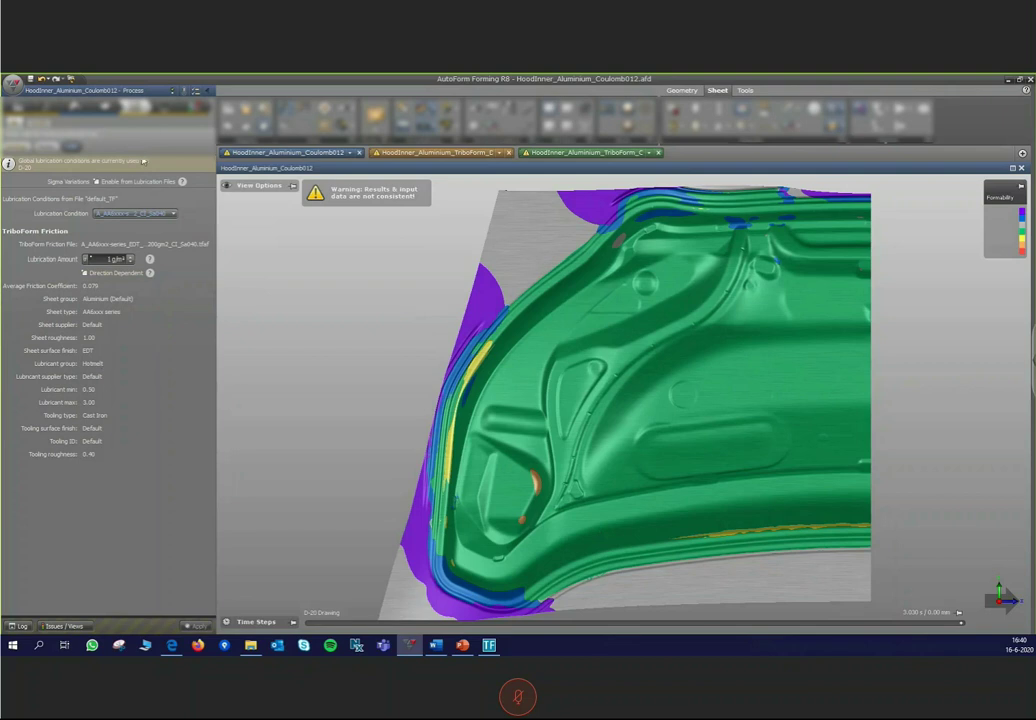
Step: Review the simulation setup of the Coulomb hood model and the formability result of HoodInner_Aluminium_TriboForm_Custom
click(133, 93)
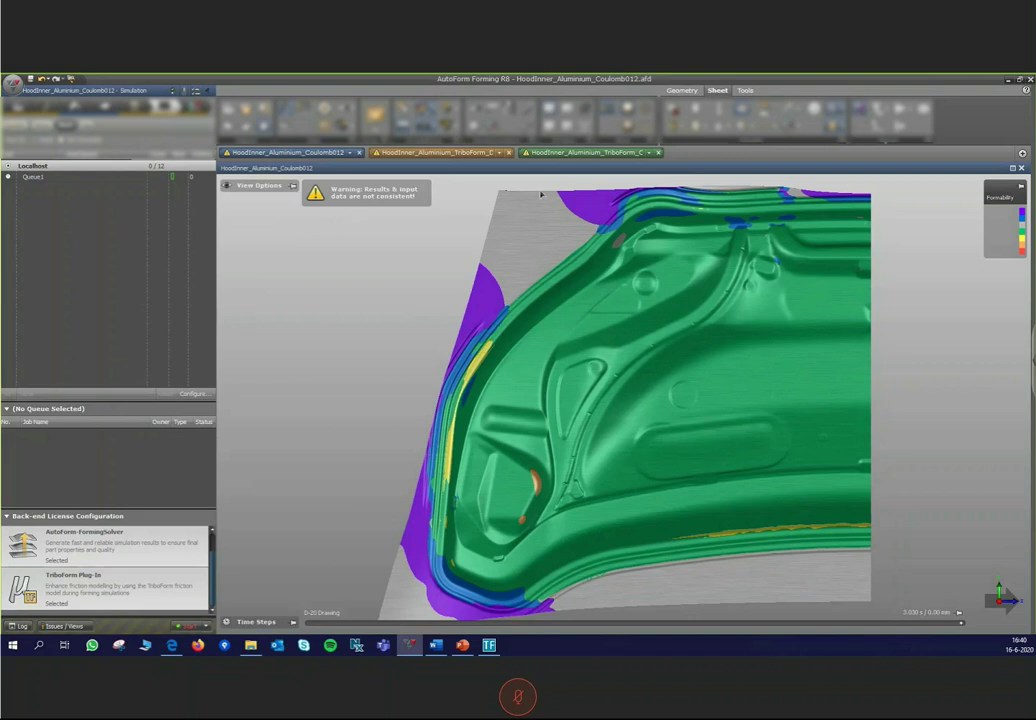
click(602, 154)
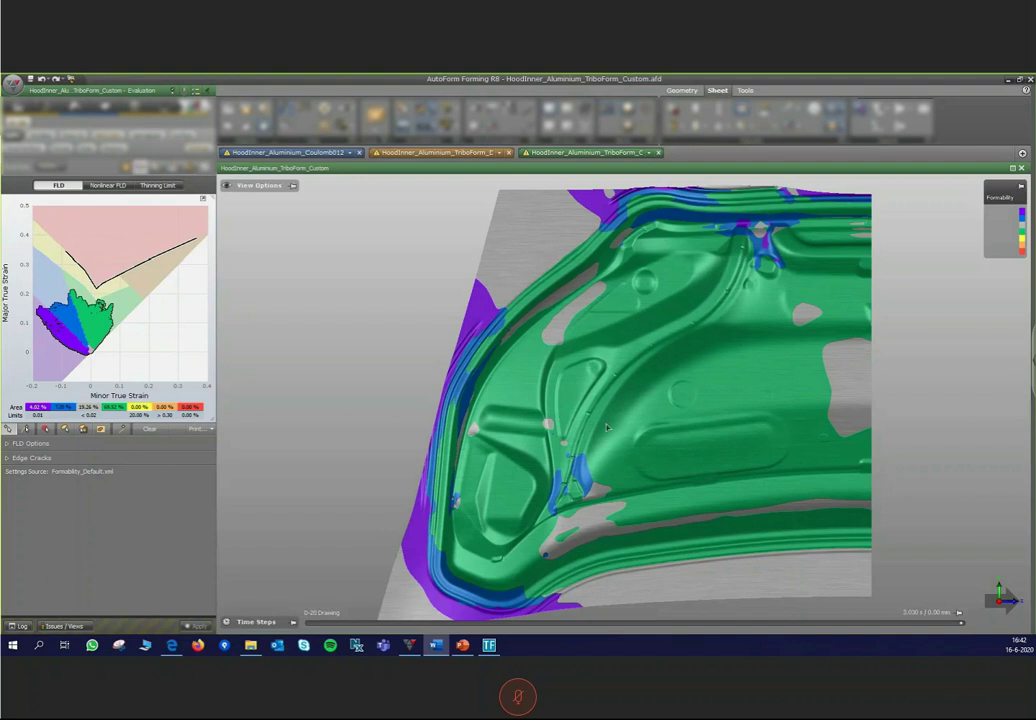
Step: Switch back to TriboForm Analyzer and close the A_AA6xxx-series_EDT_Sa100_H_200gm2_CI_Sa040 model
click(489, 645)
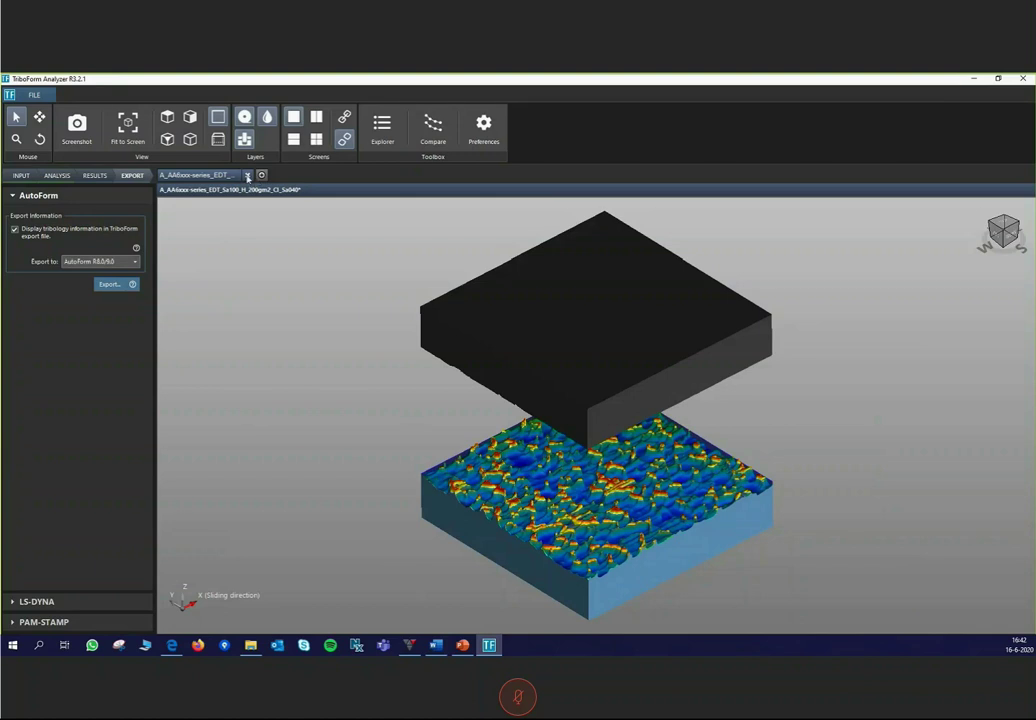
click(247, 176)
click(534, 377)
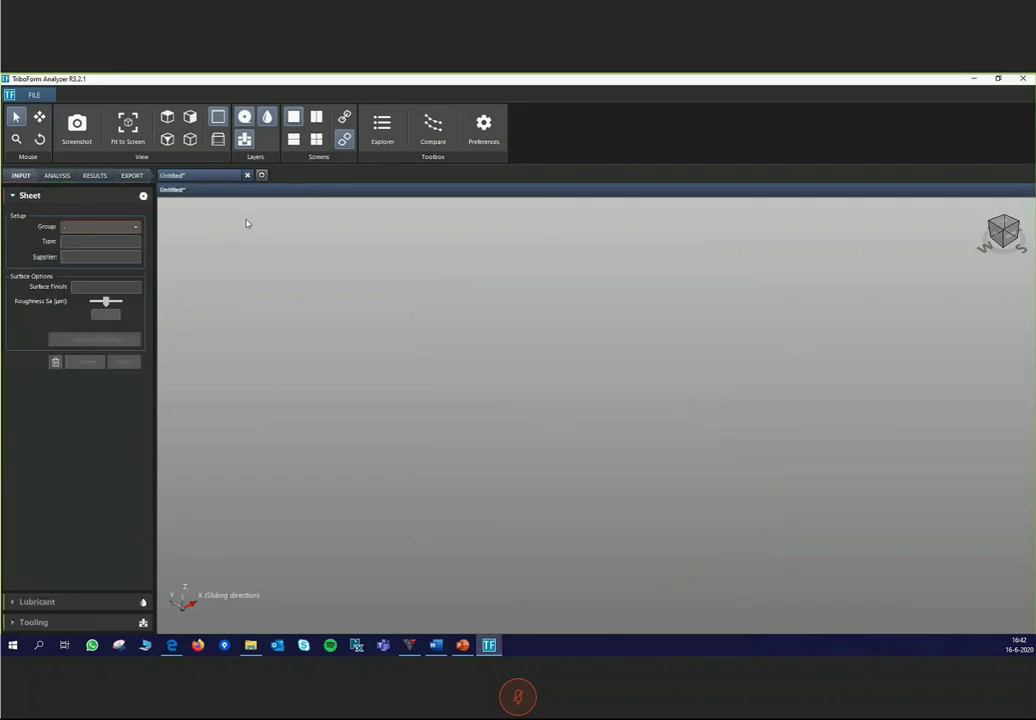
Step: Open the Library Creator and describe the new TriboForm library as Demo
click(41, 97)
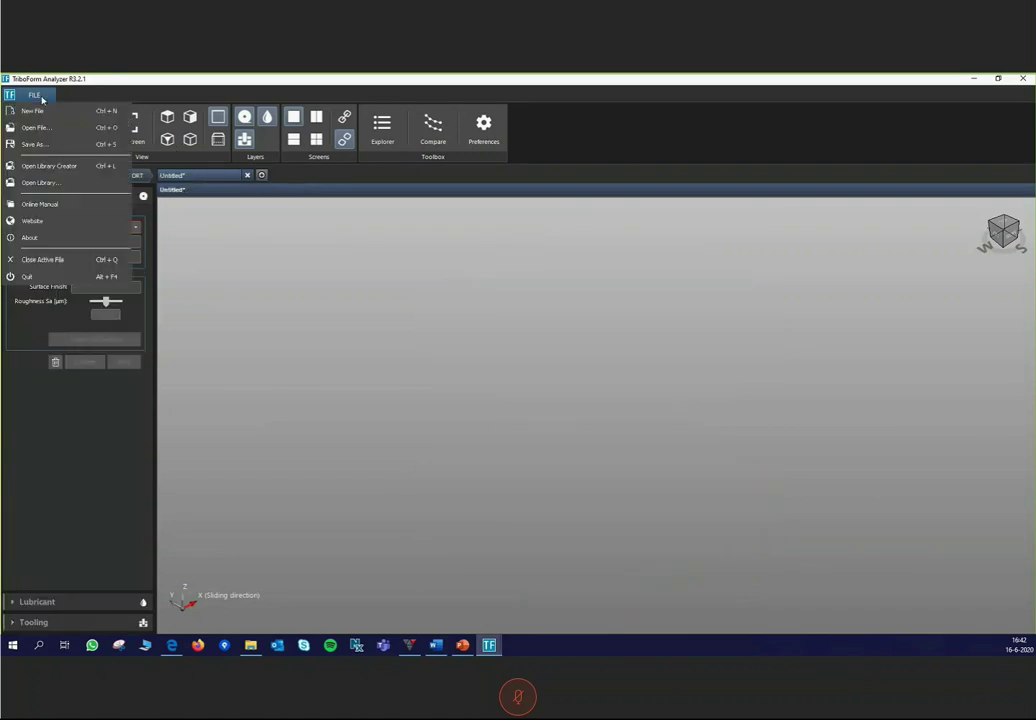
click(79, 167)
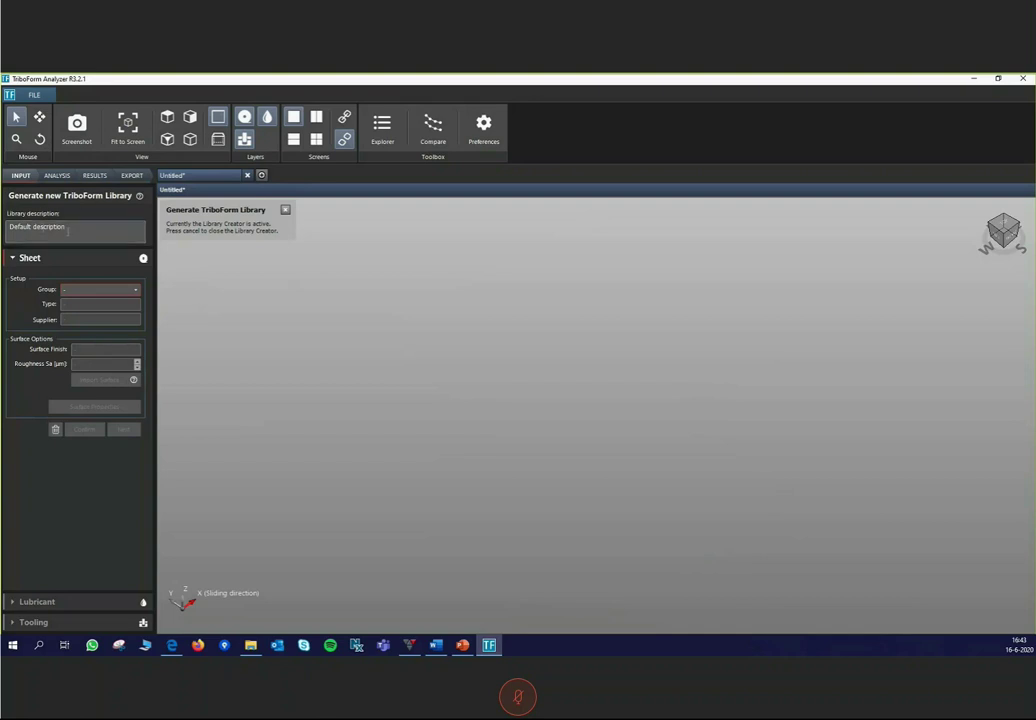
text(Demo)
Step: Set the sheet group to Aluminium, without the Default suffix, and the sheet type to AA6014
click(136, 290)
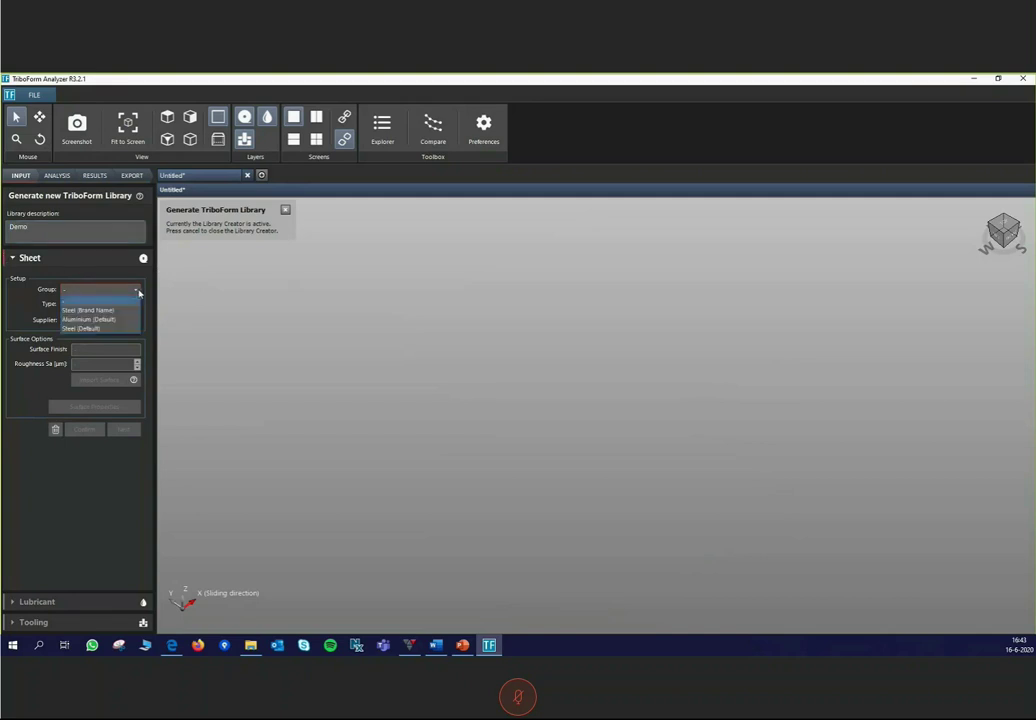
click(82, 320)
double_click(100, 289)
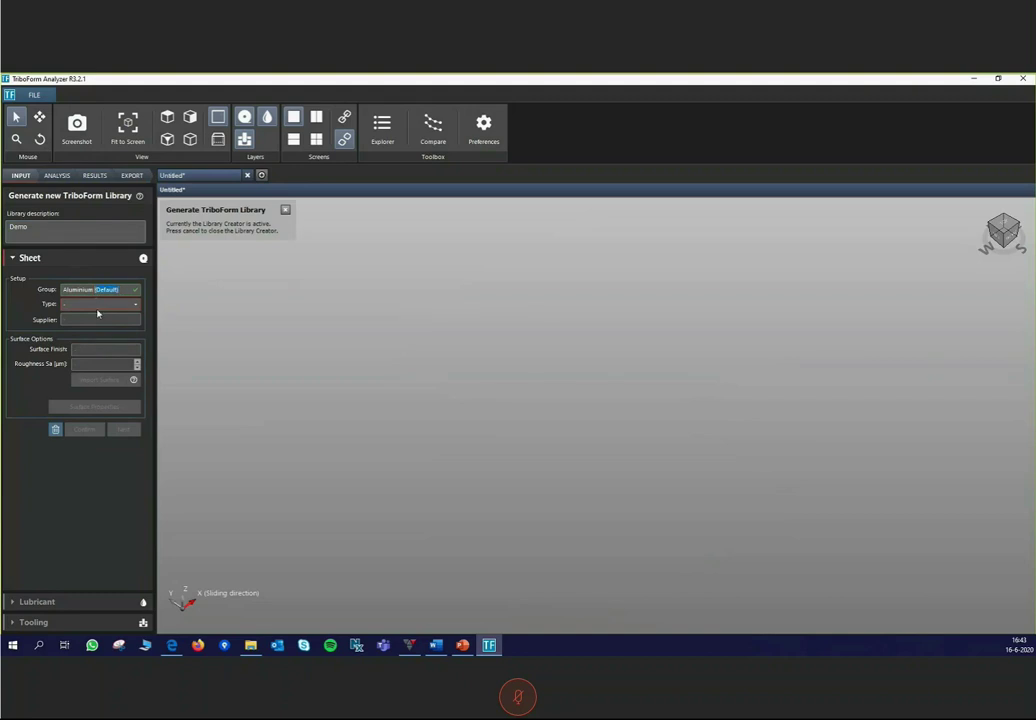
key(BackSpace)
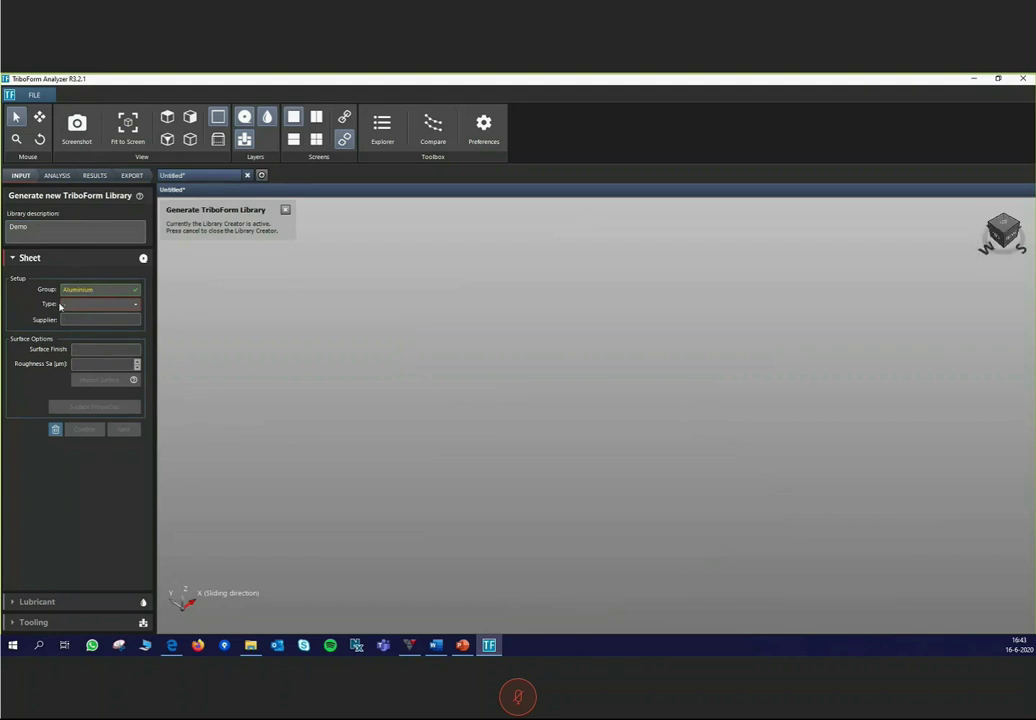
click(136, 306)
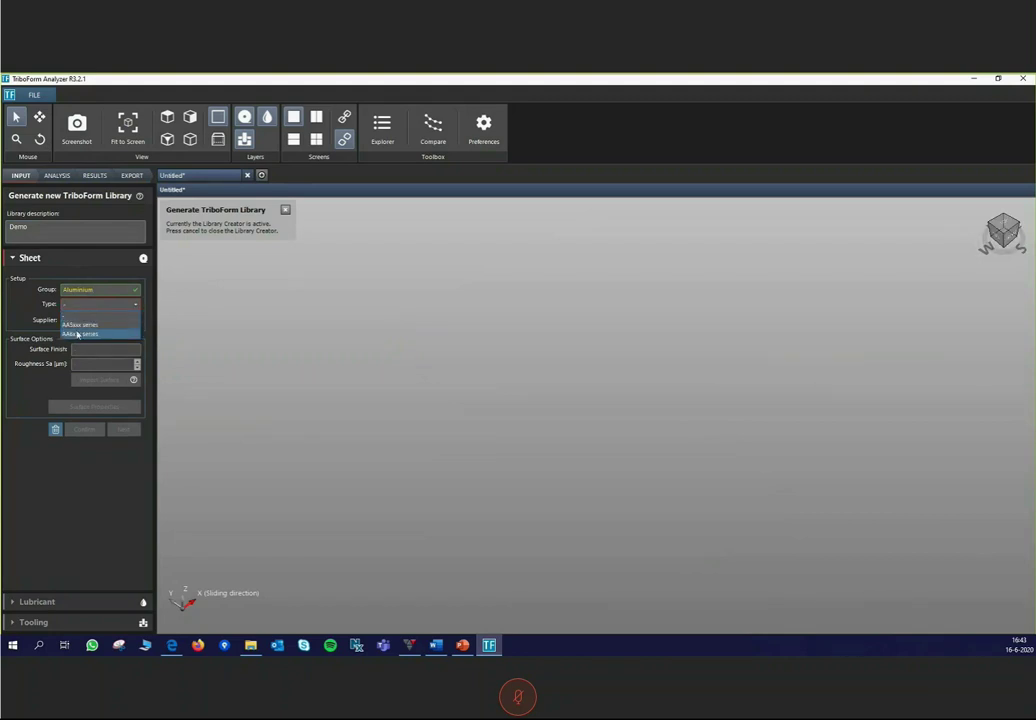
click(72, 335)
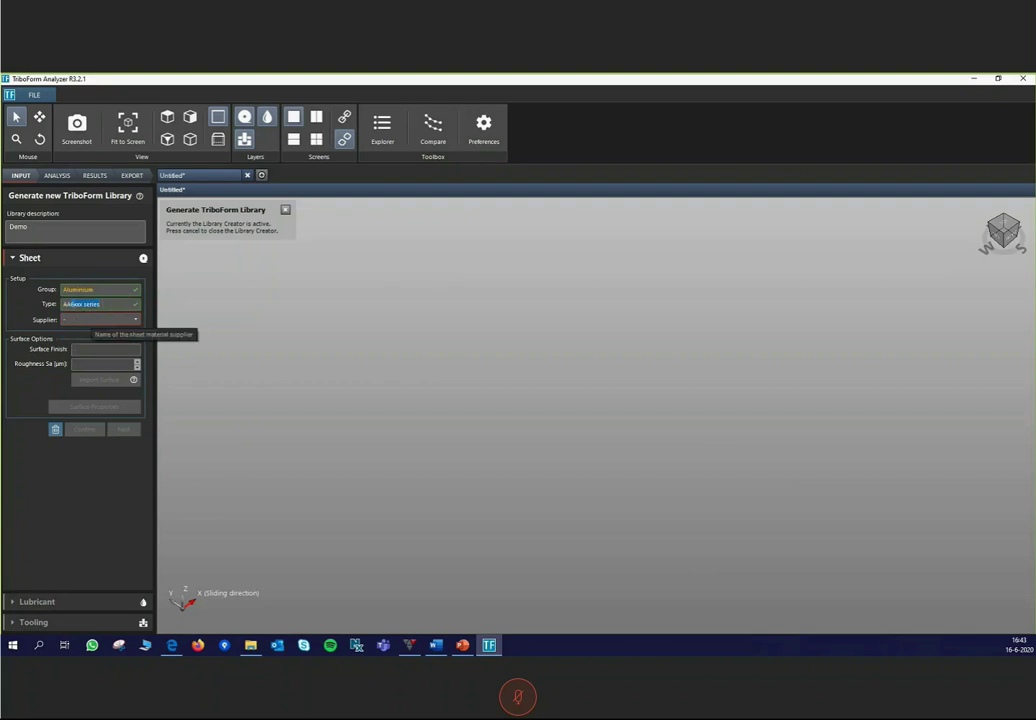
text(4)
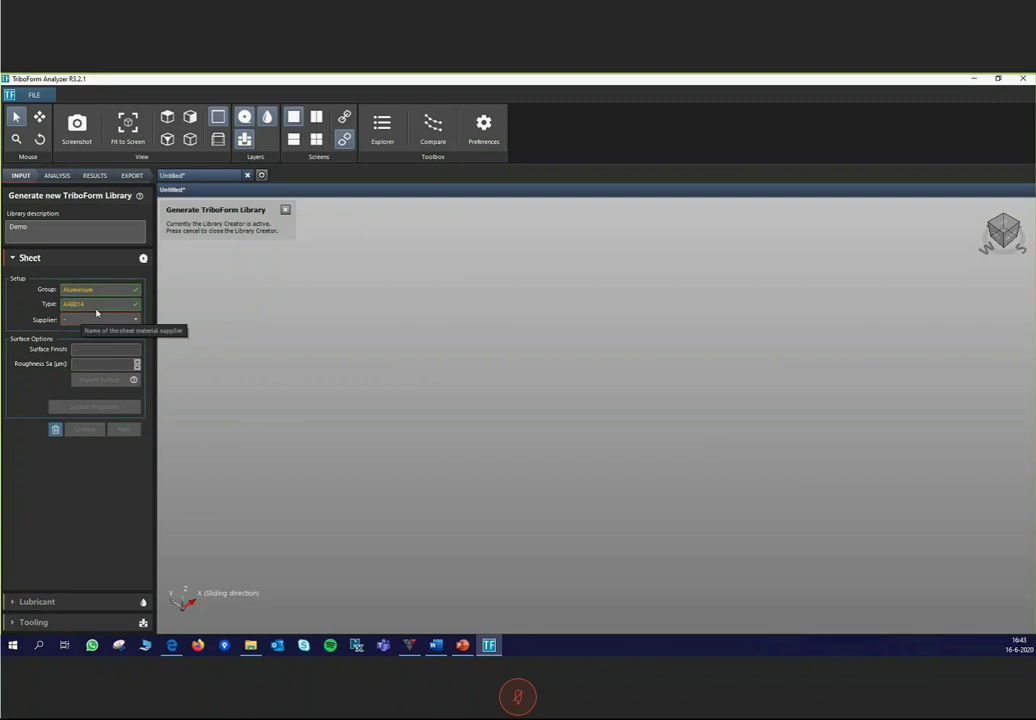
Step: Set the sheet supplier to Default and the sheet's surface finish to EDT
click(130, 320)
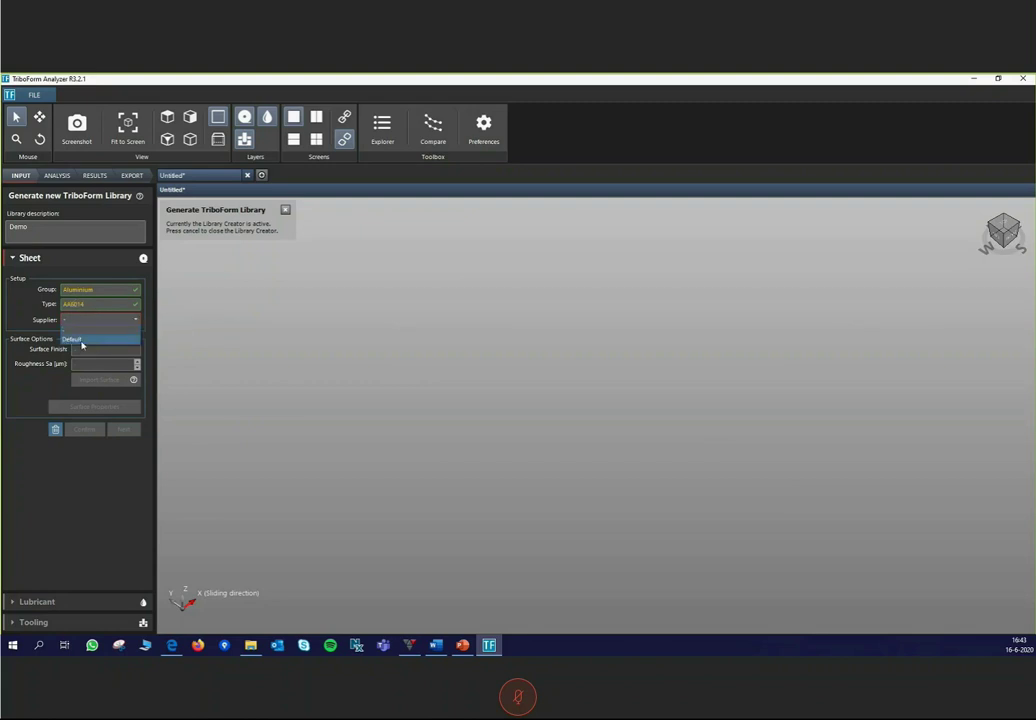
click(80, 339)
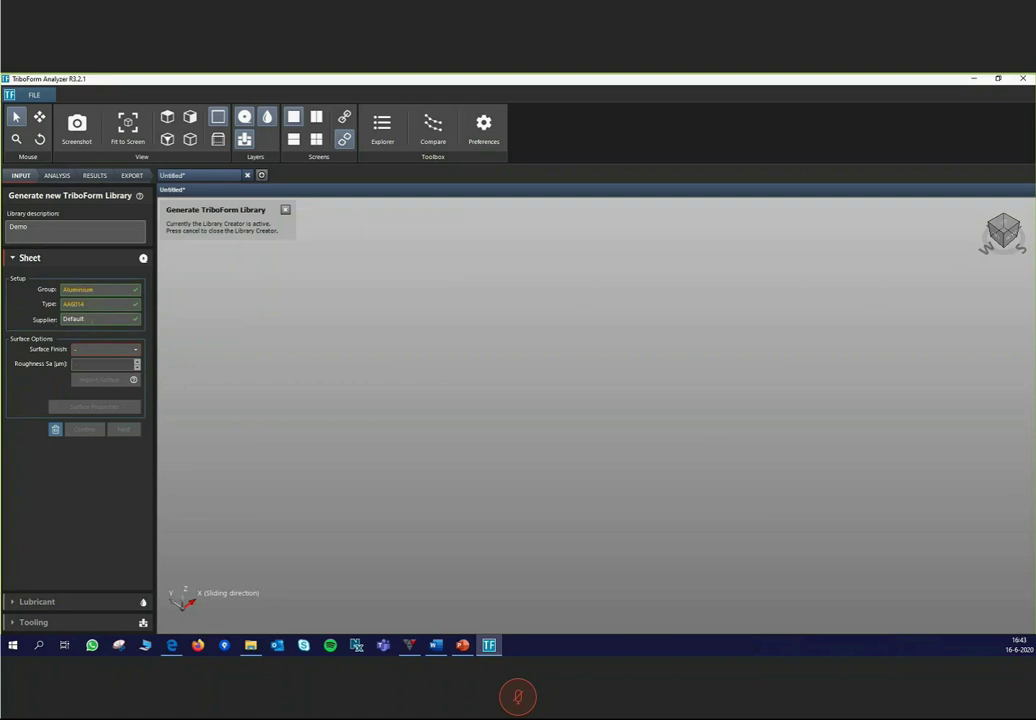
click(136, 351)
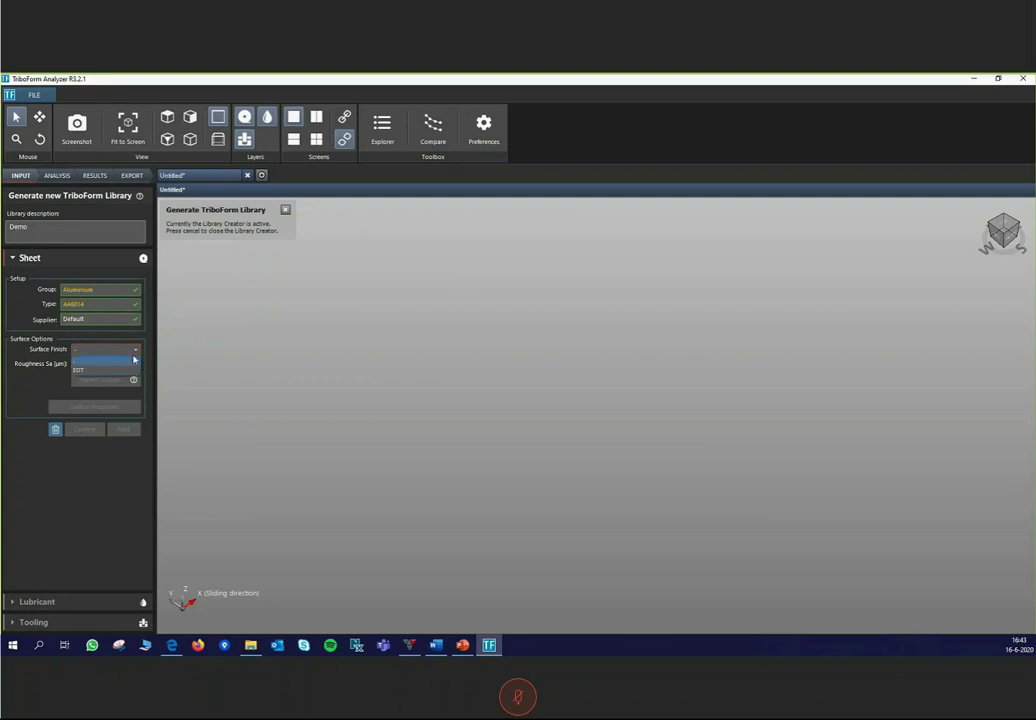
click(80, 370)
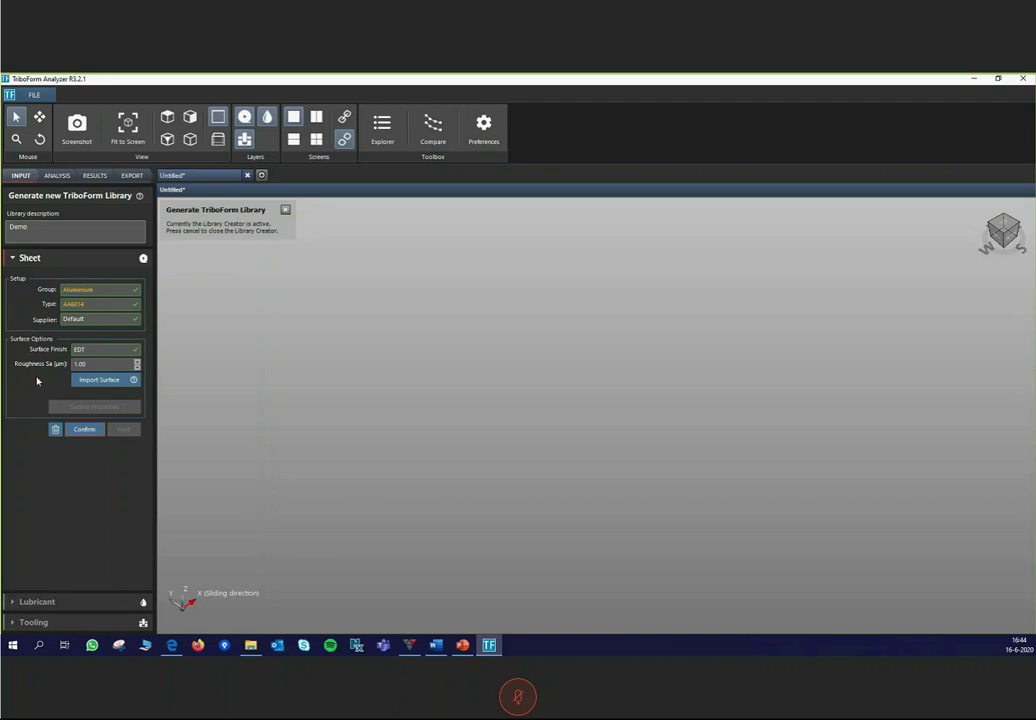
Step: Load the measured sheet surface Sheet_Aluminium.nms from the Experimental Data folder into the Surface Analyzer
click(101, 386)
drag(143, 192, 235, 244)
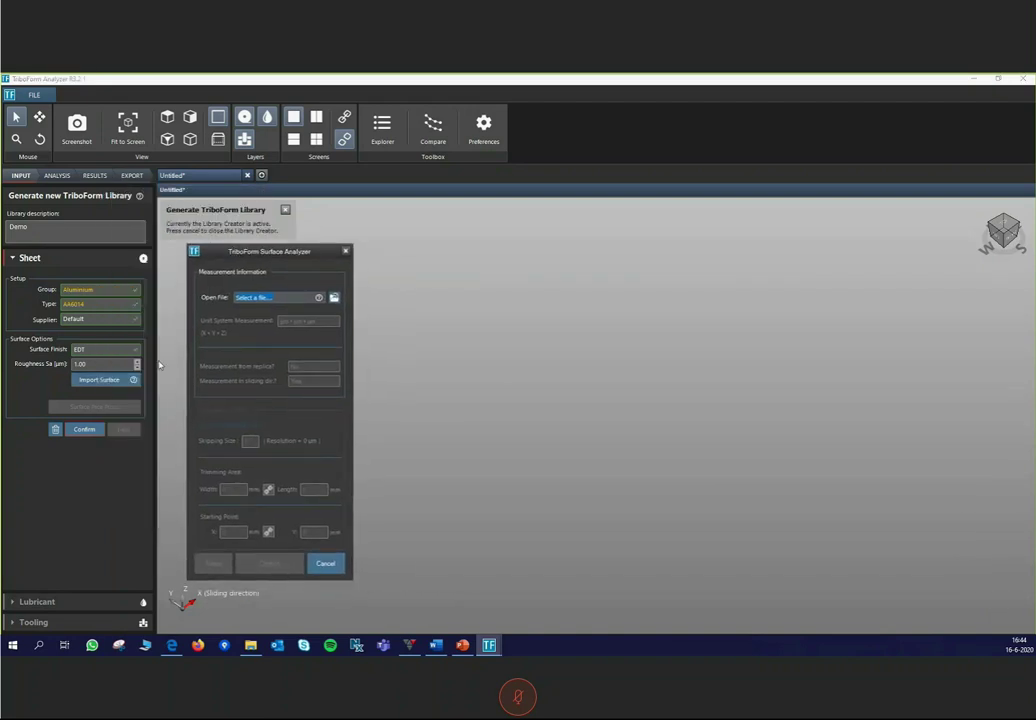
click(335, 299)
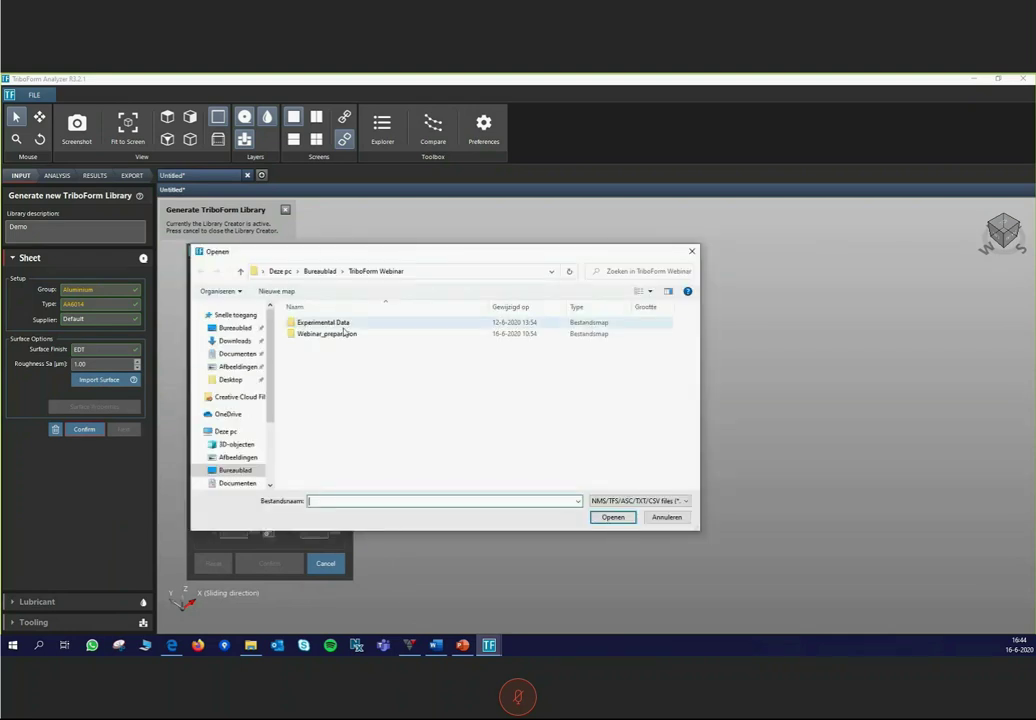
double_click(300, 324)
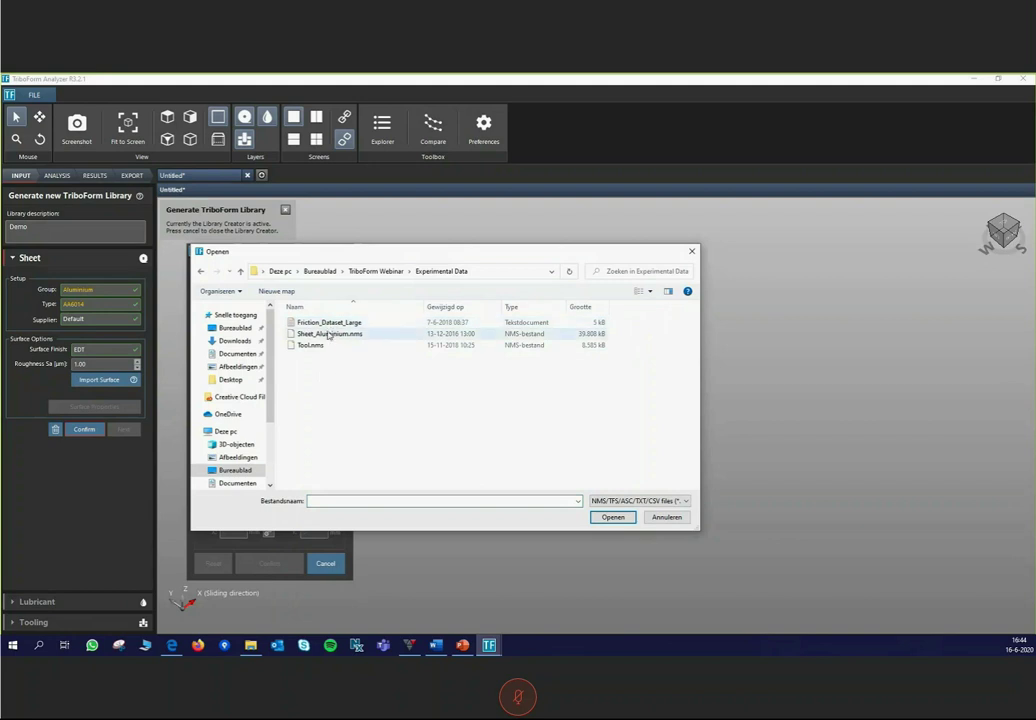
click(322, 335)
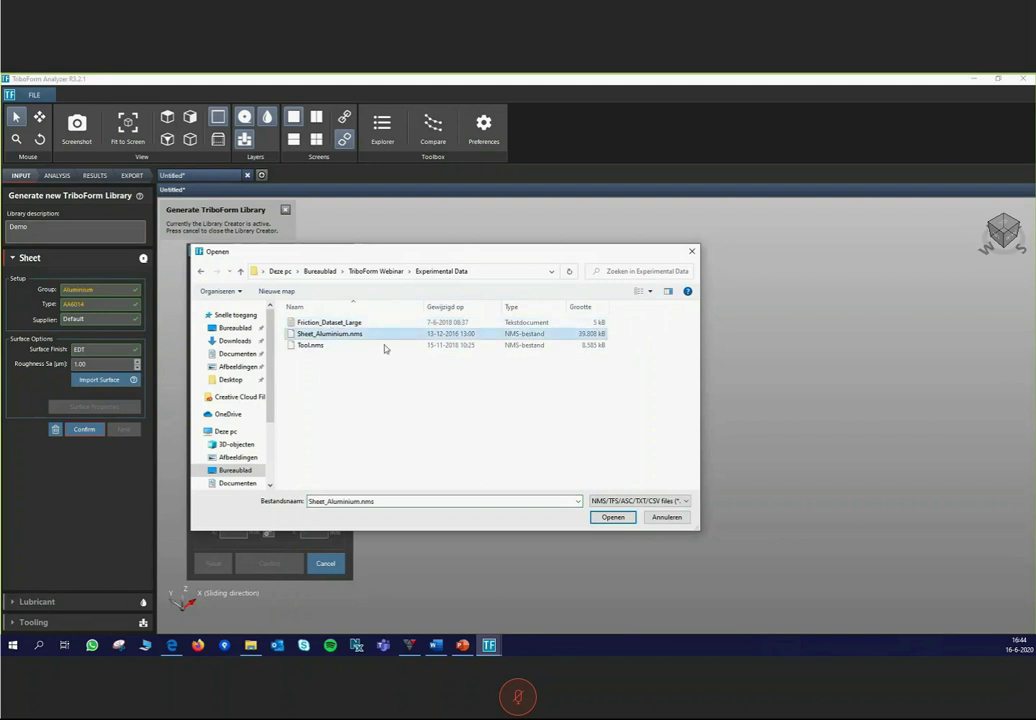
click(612, 518)
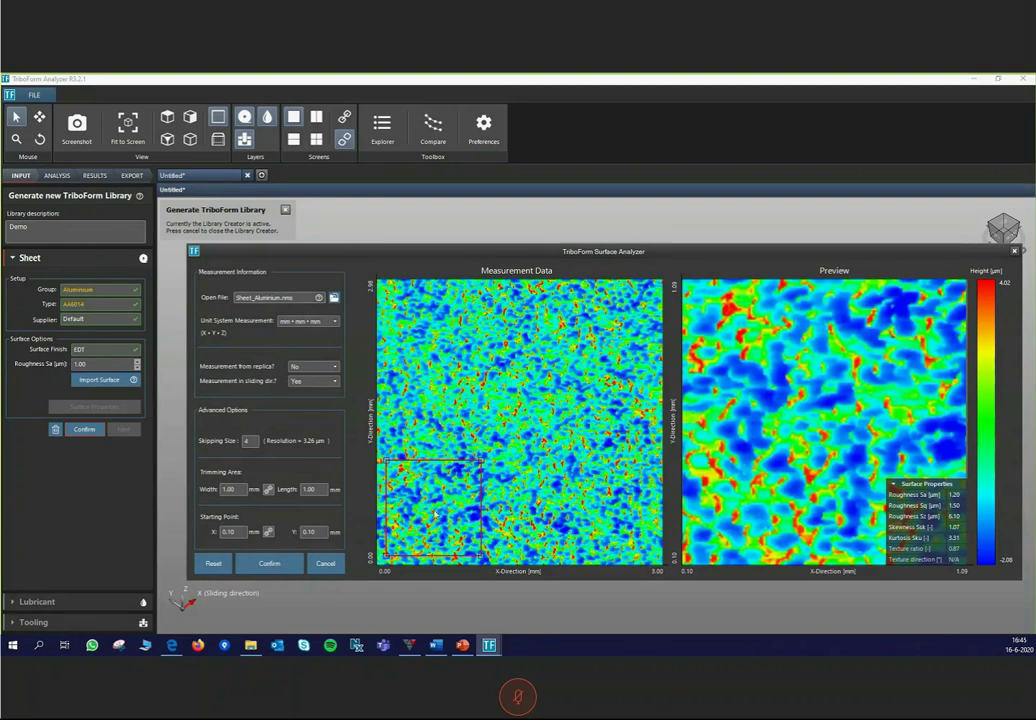
Step: Try shifting the trimming area to start at about X 0.36, Y 0.75 mm, then reset it and confirm the sheet surface import
drag(435, 515, 457, 443)
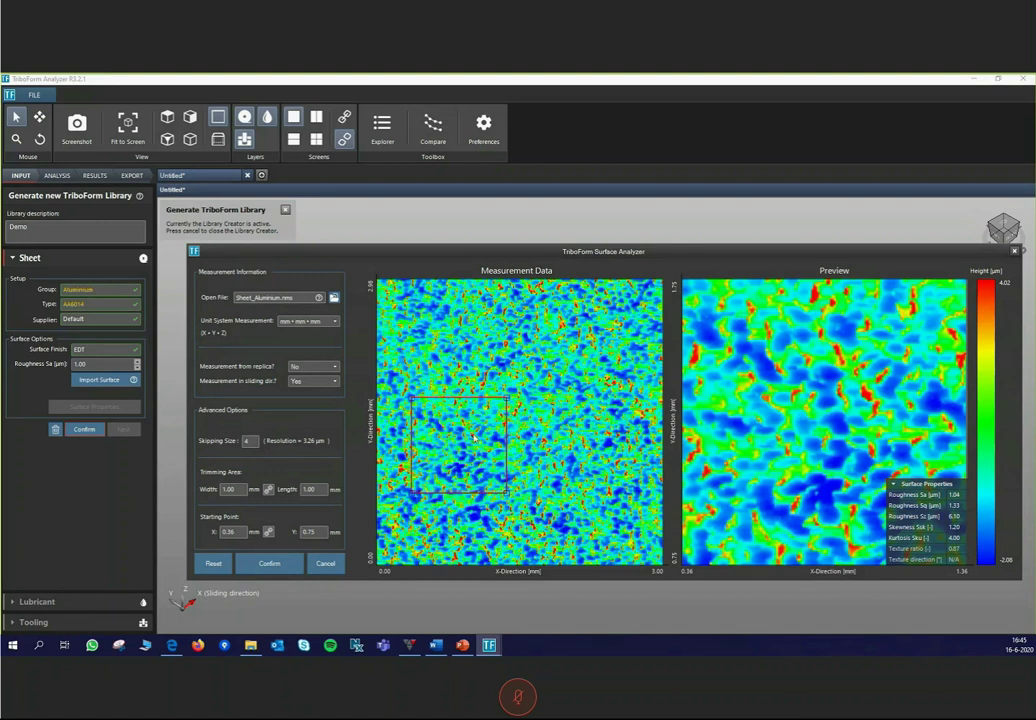
click(213, 564)
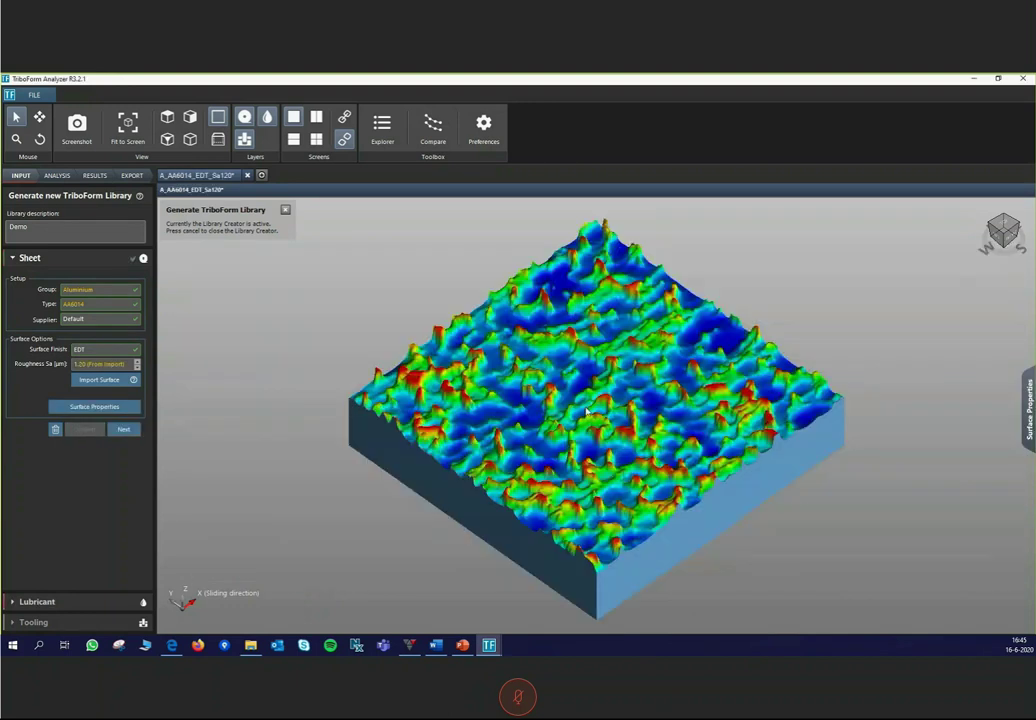
mouse_move(593, 362)
mouse_down()
mouse_move(569, 402)
mouse_move(557, 359)
mouse_move(592, 352)
mouse_up()
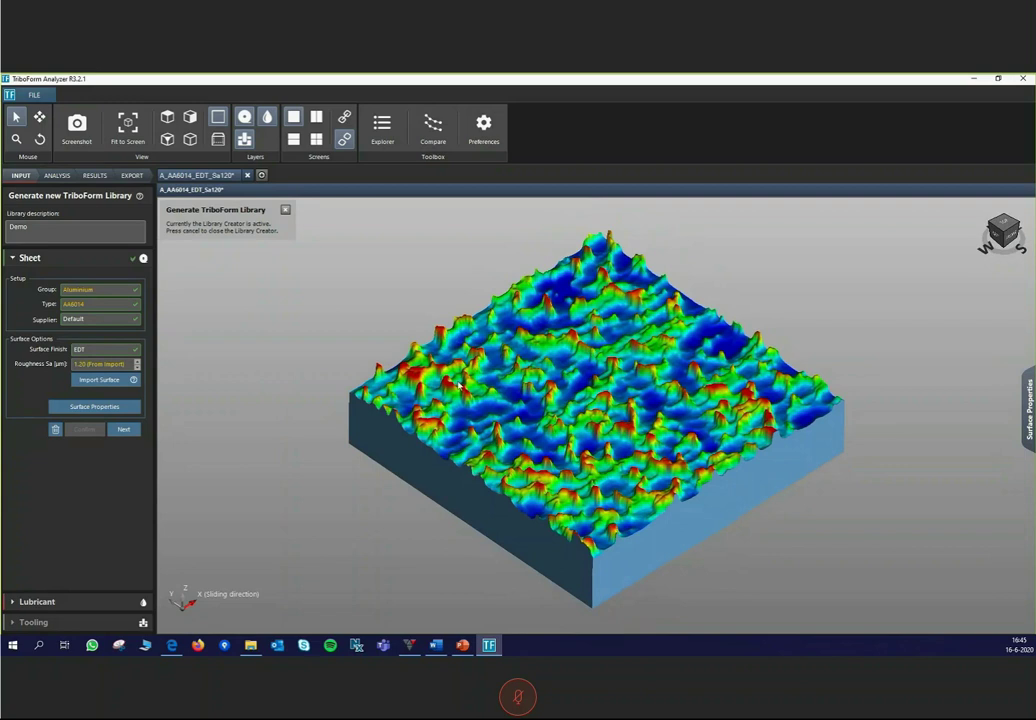
Step: Define the lubricant as Hotmelt with Default supplier and type, and confirm it with an amount of 1.00 g/m²
click(123, 430)
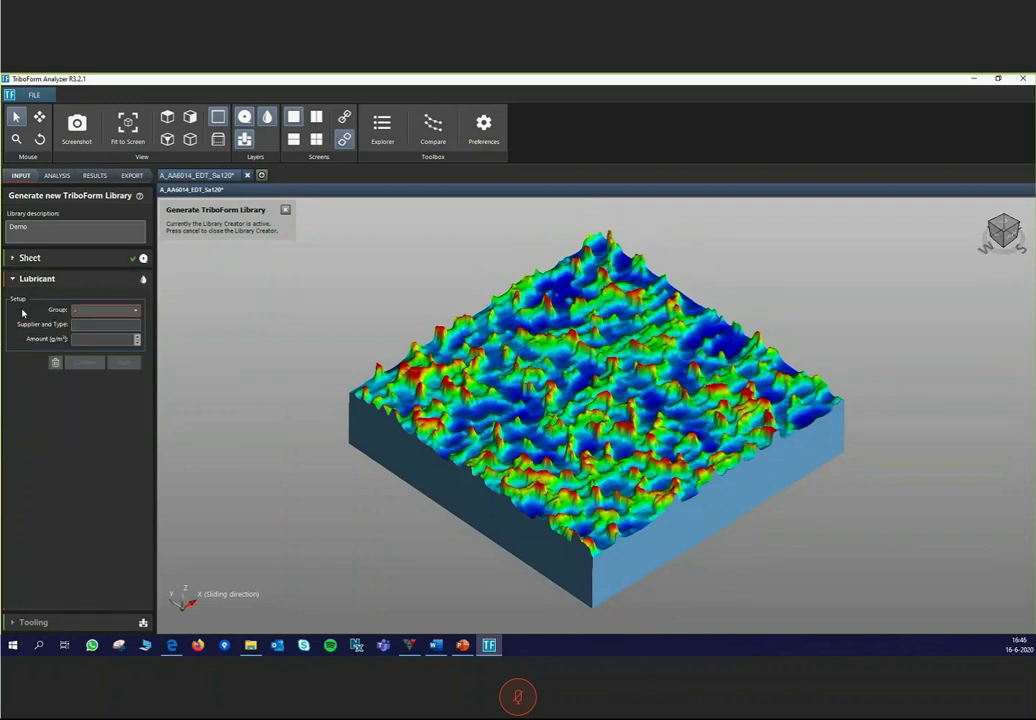
click(118, 311)
click(85, 330)
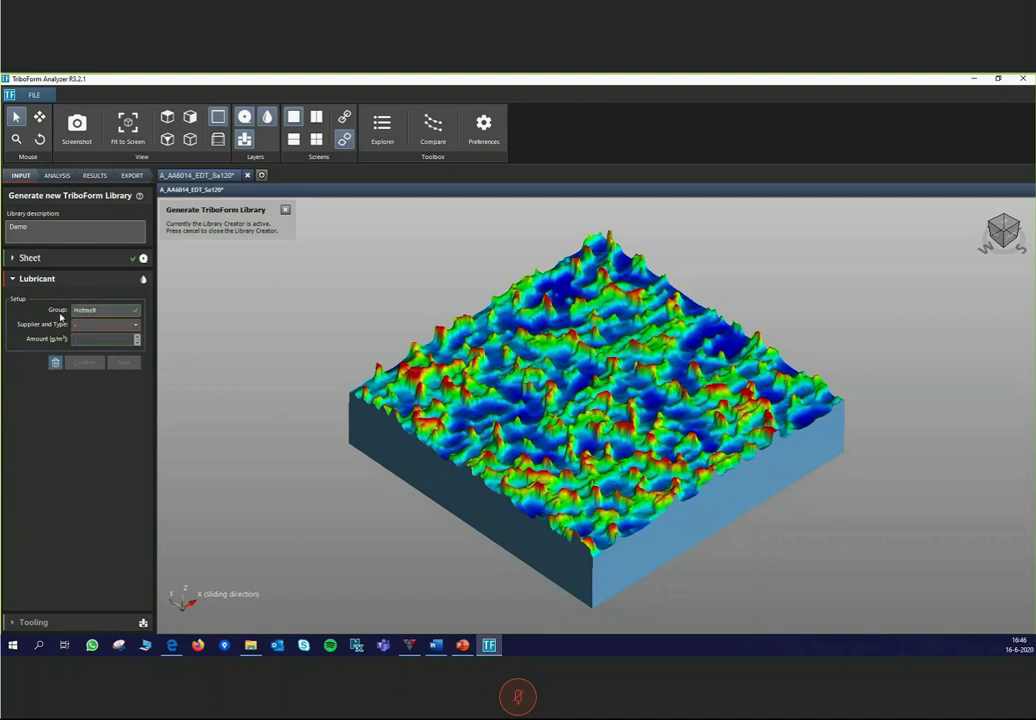
click(100, 325)
click(97, 347)
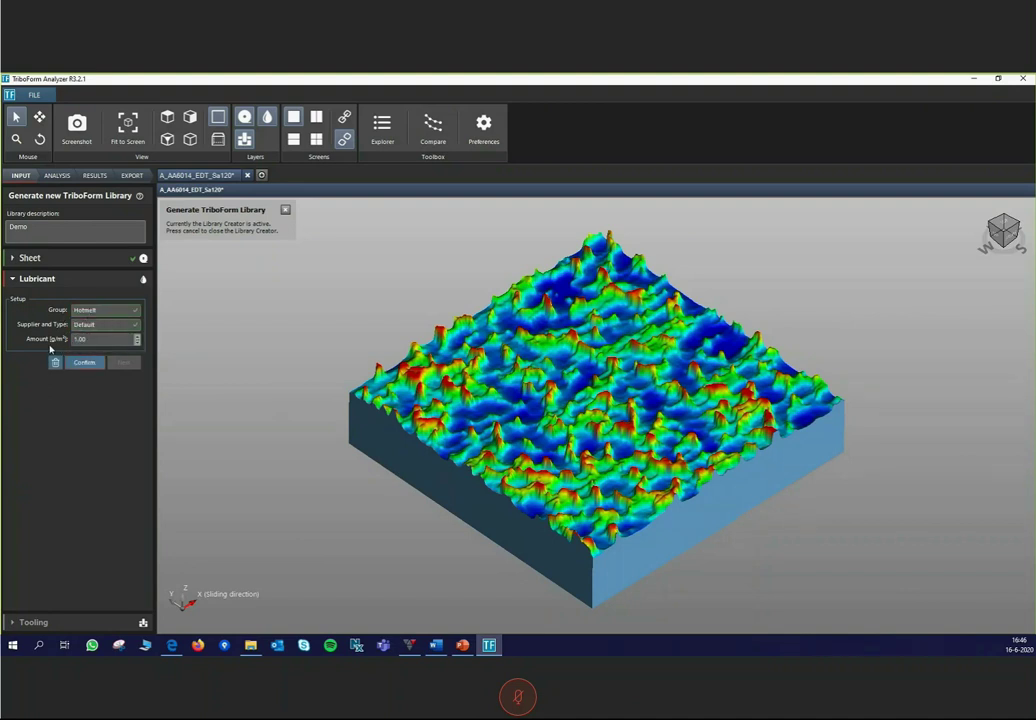
click(84, 364)
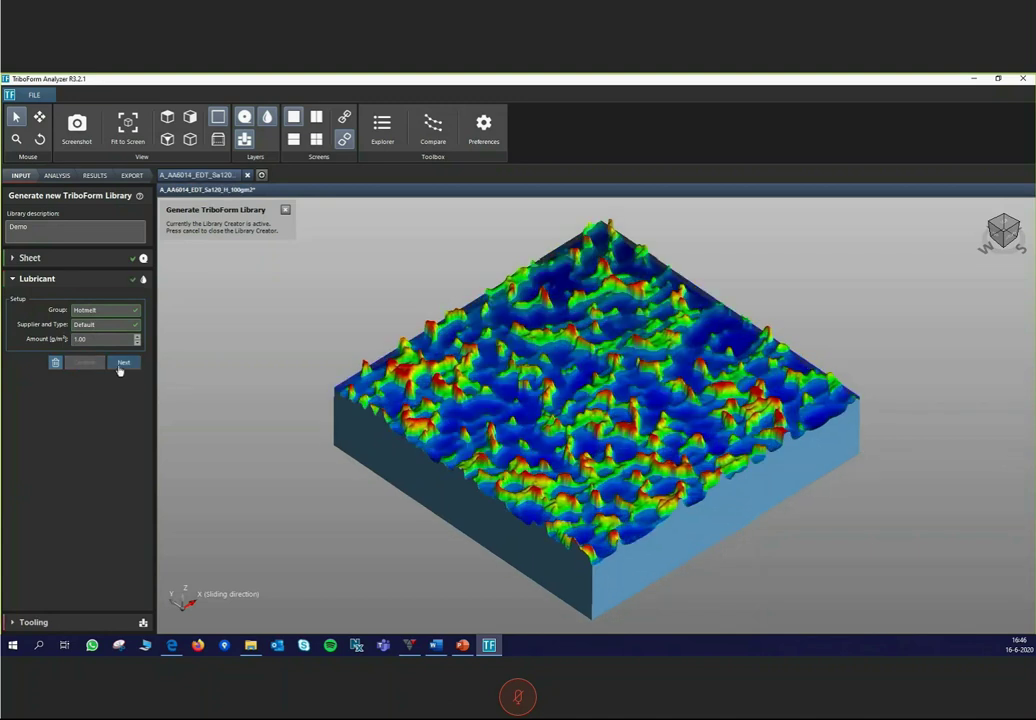
Step: Set the tooling type to Cast Iron and open the choices for its surface finish
click(123, 362)
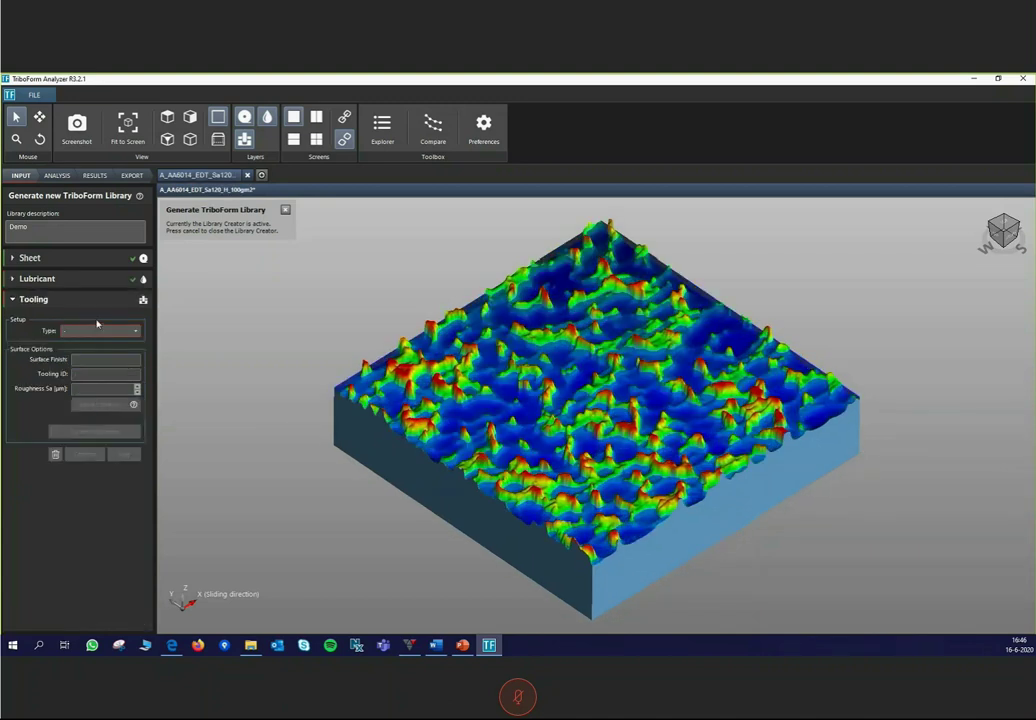
click(130, 331)
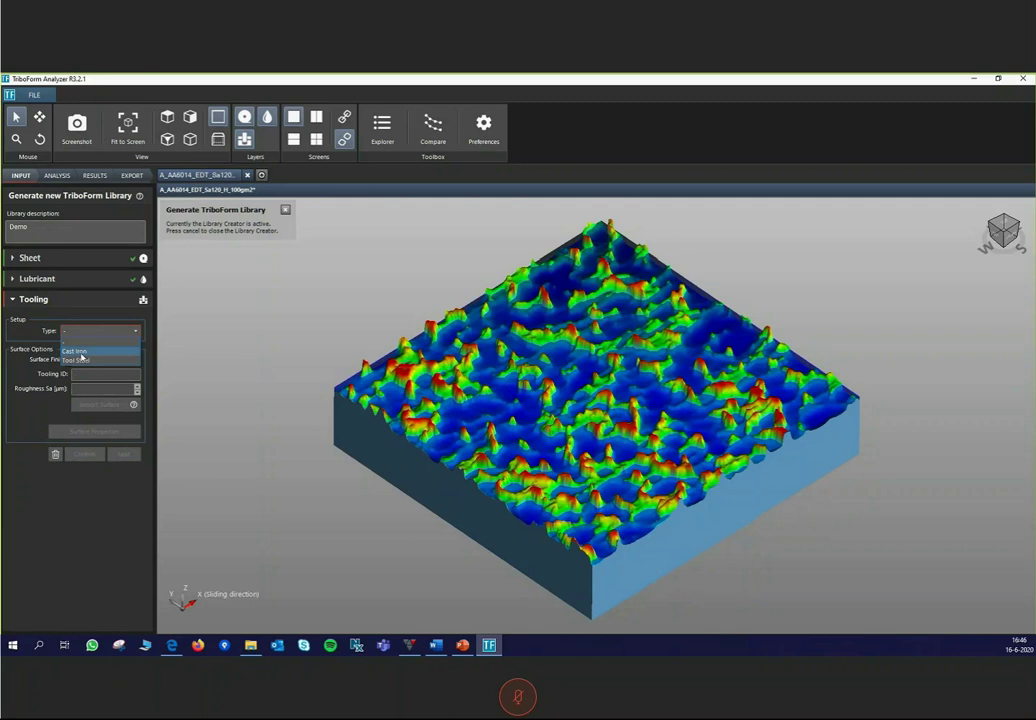
click(82, 356)
click(130, 359)
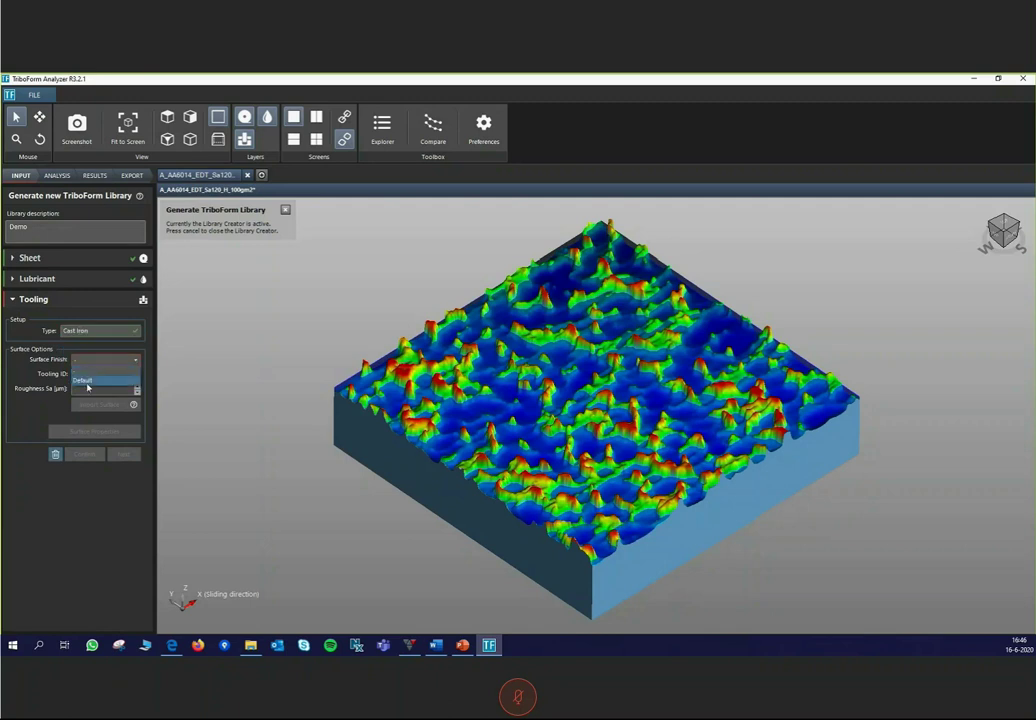